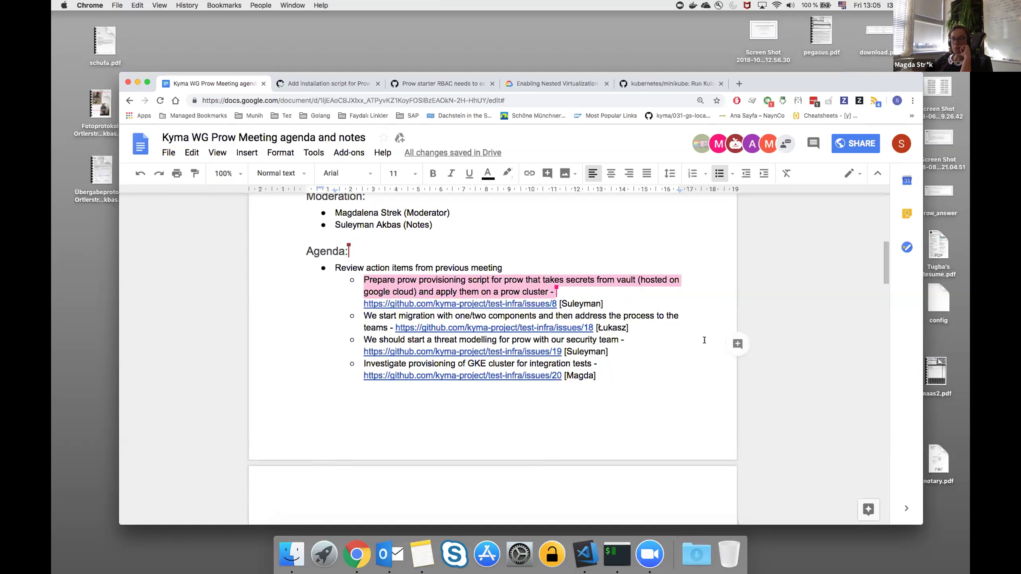
scroll(685, 342, "down", 1)
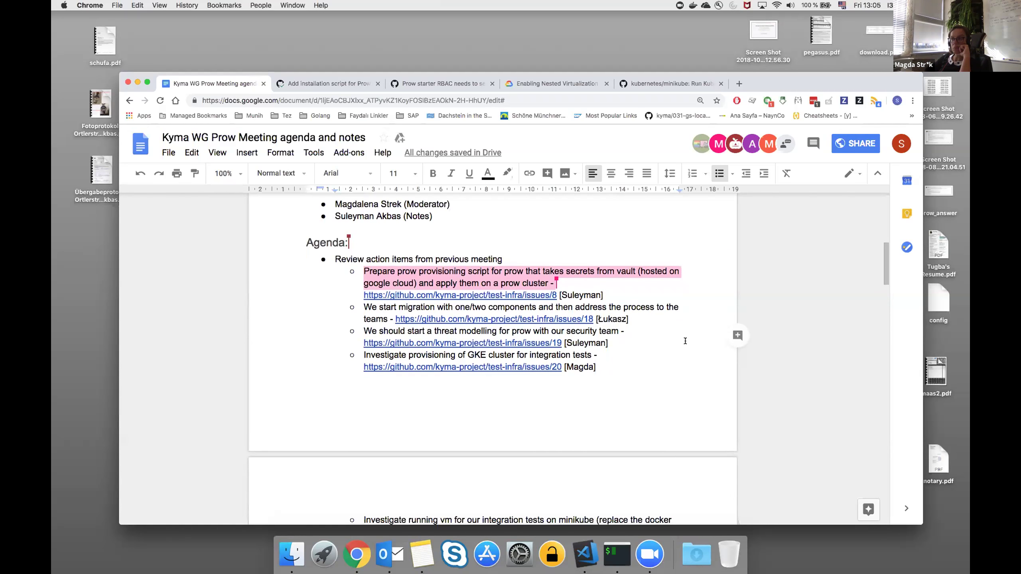
scroll(685, 341, "down", 5)
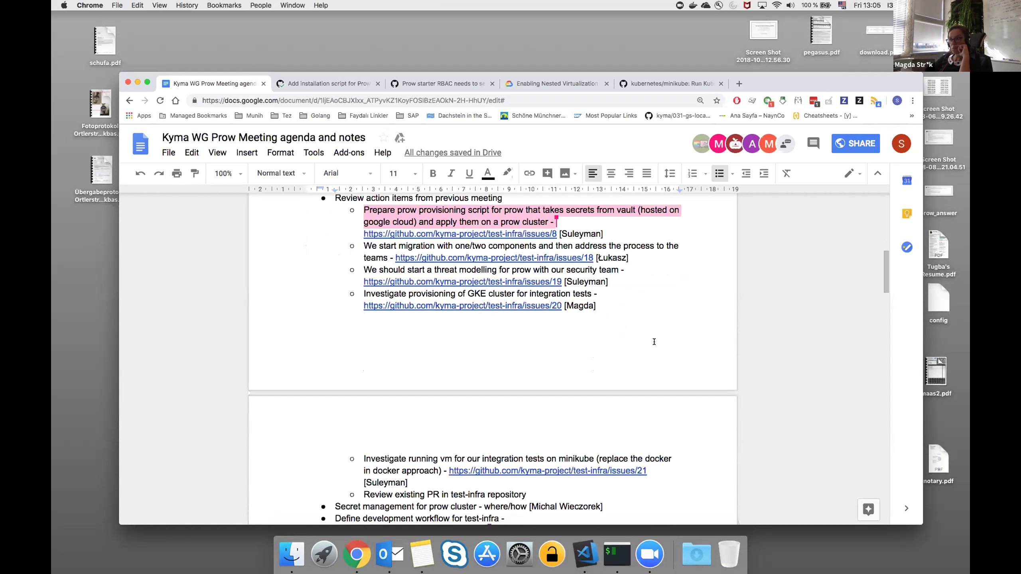
scroll(654, 341, "down", 4)
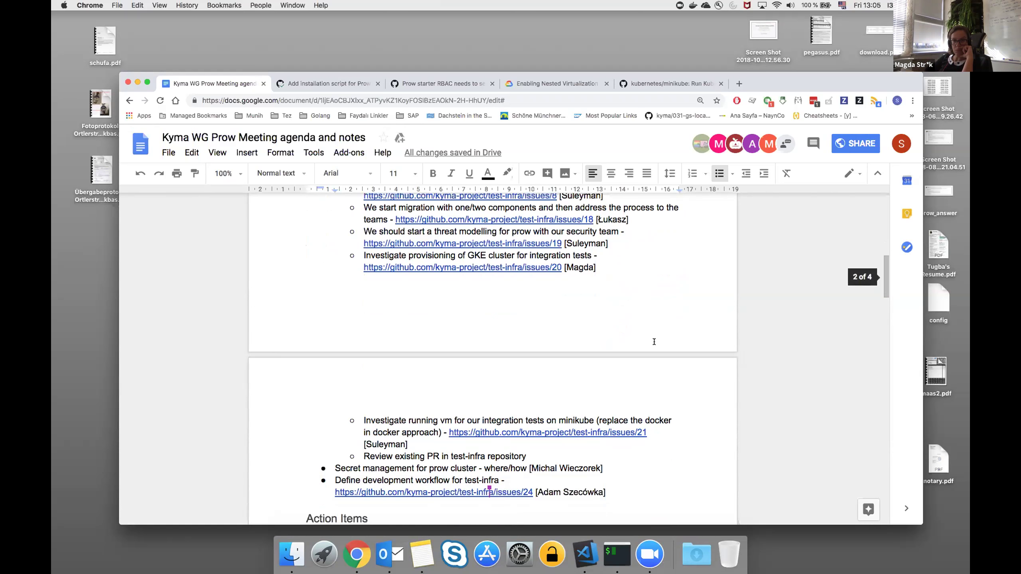
scroll(434, 445, "up", 8)
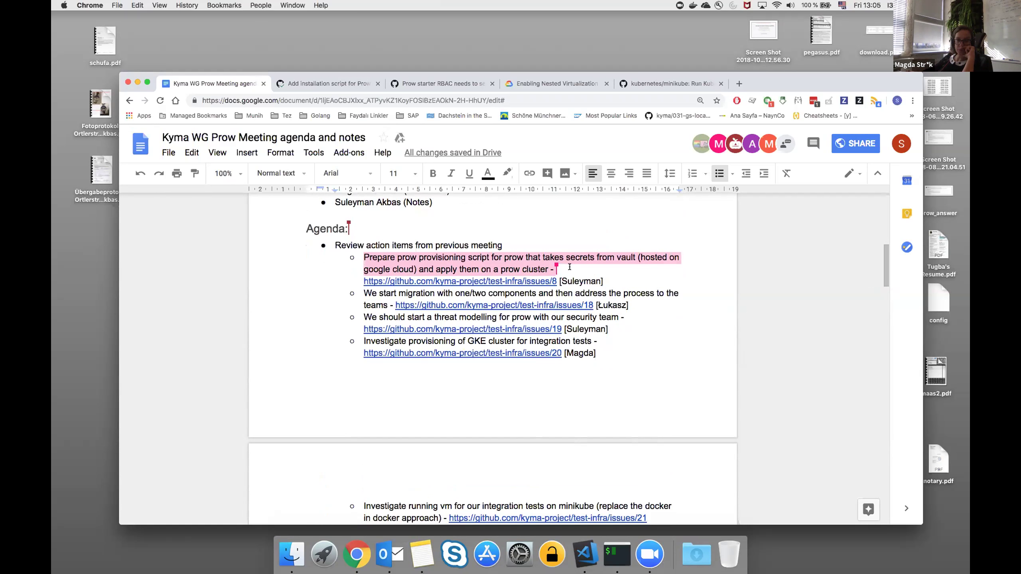
left_click(570, 267)
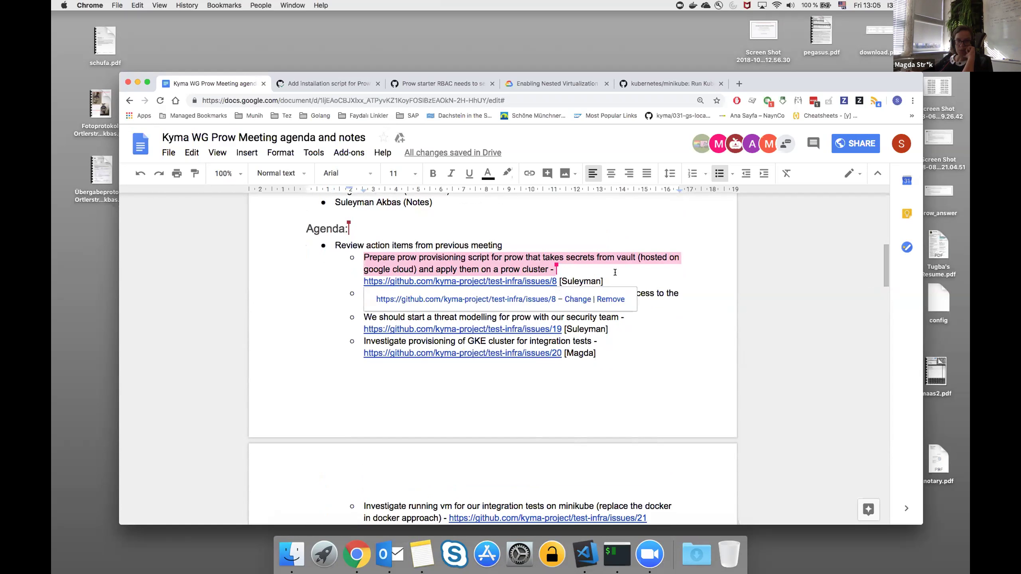
left_click(615, 280)
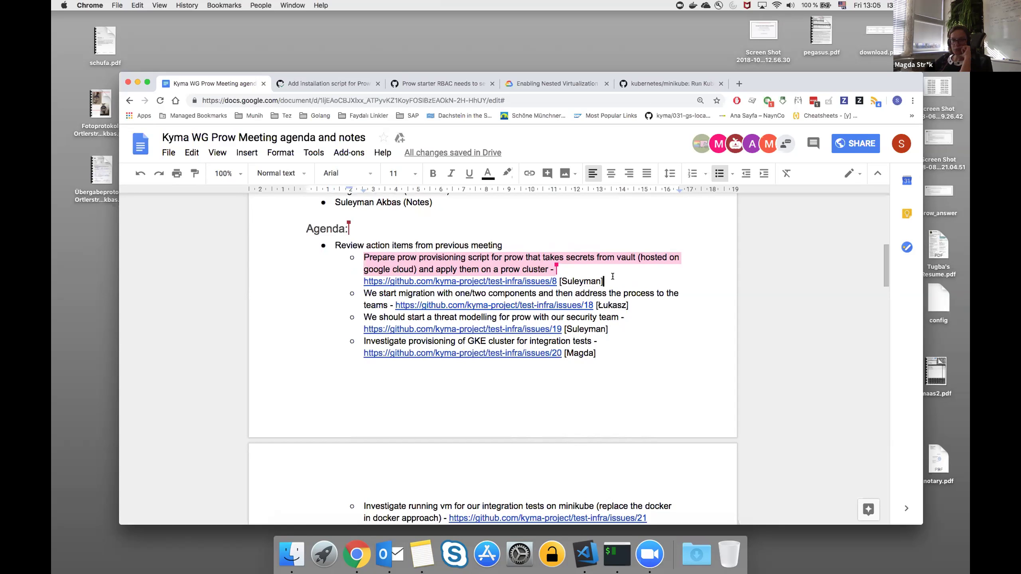
scroll(613, 277, "down", 1)
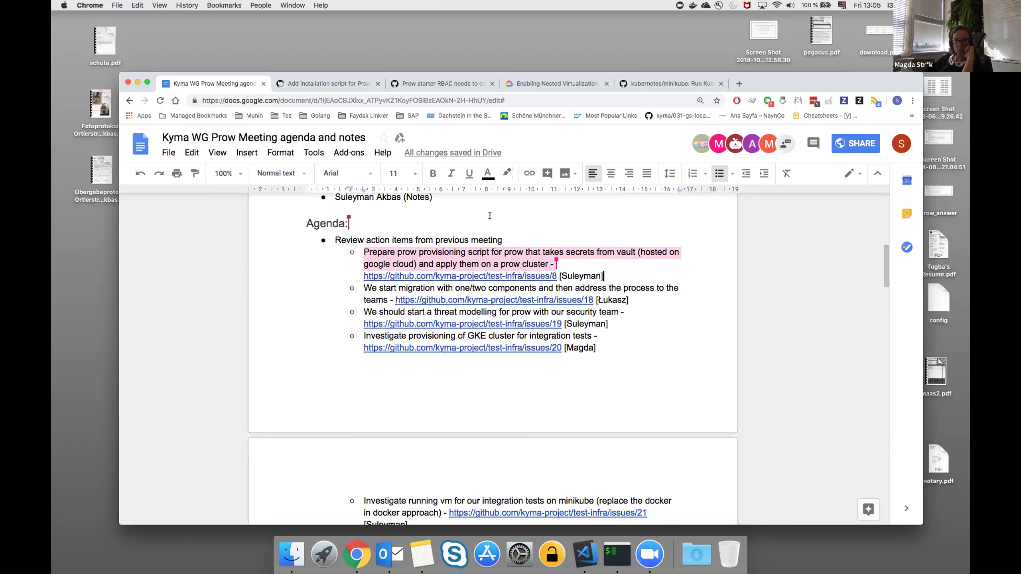
Show the review comments on PR 10, 'Add installation script for Prow'.
left_click(320, 85)
scroll(276, 164, "up", 4)
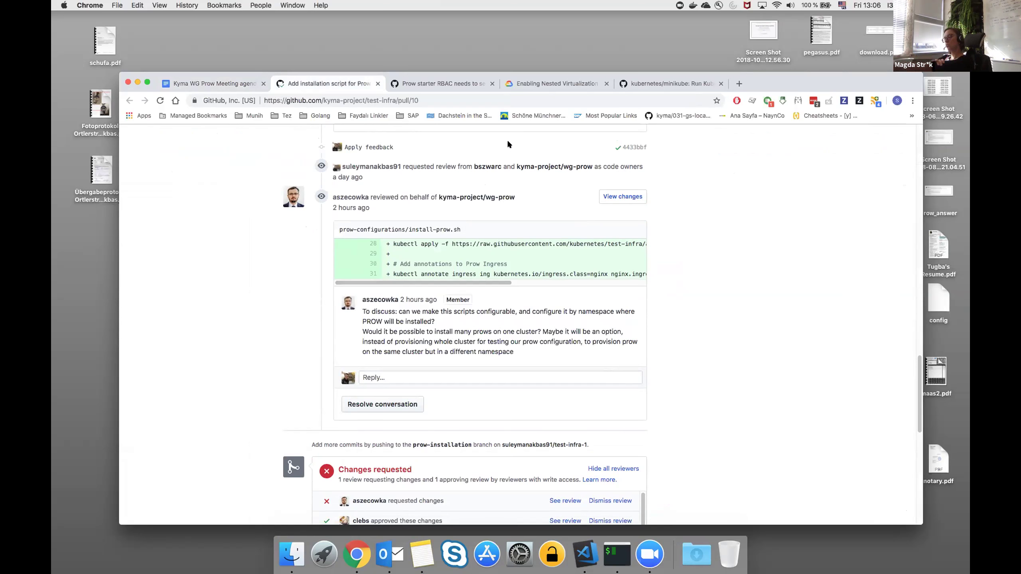
Read the RBAC comment in issue #9394 and copy the issue URL for the agenda doc.
left_click(458, 85)
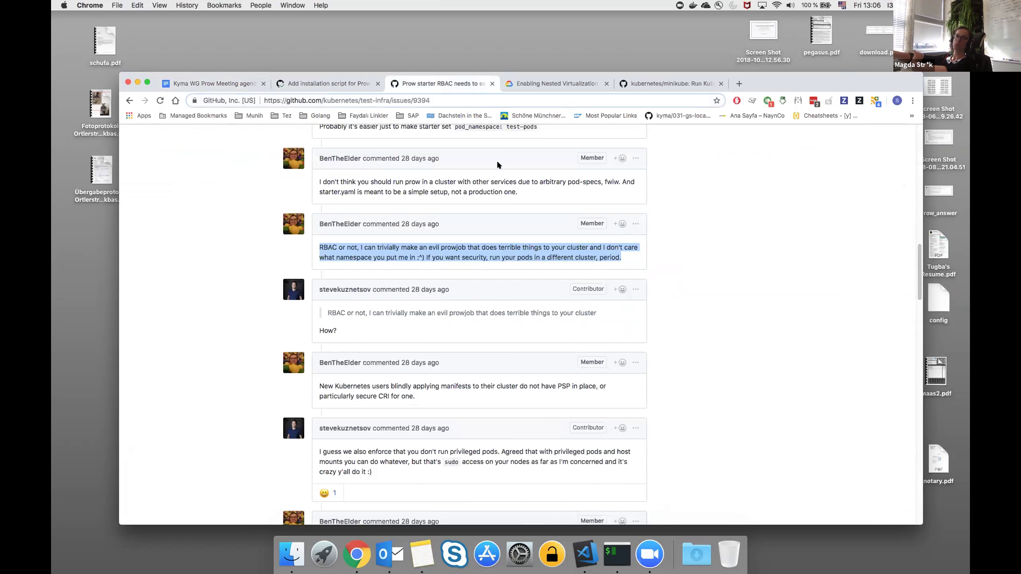
scroll(496, 160, "up", 2)
scroll(498, 164, "down", 1)
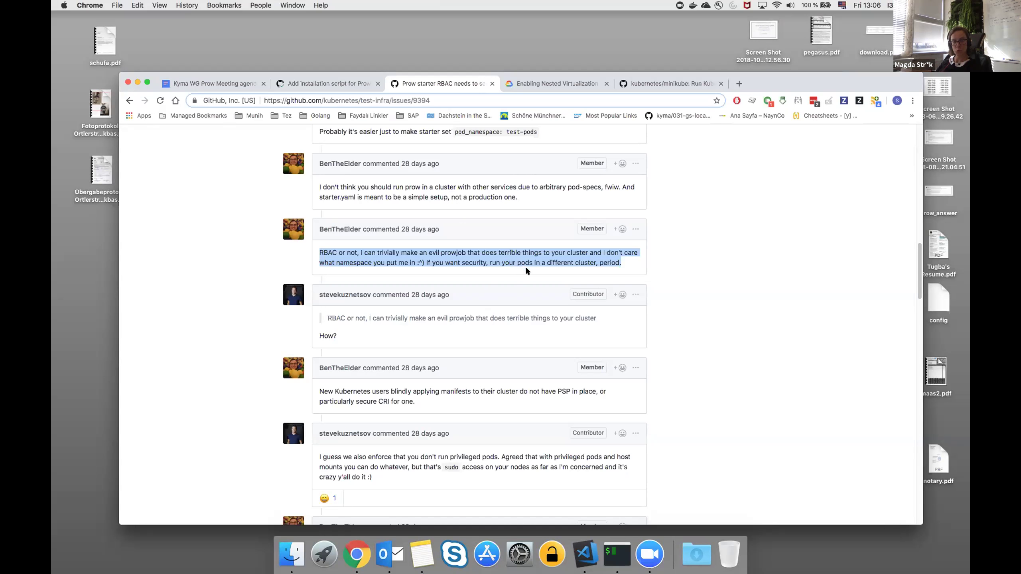
left_click(526, 270)
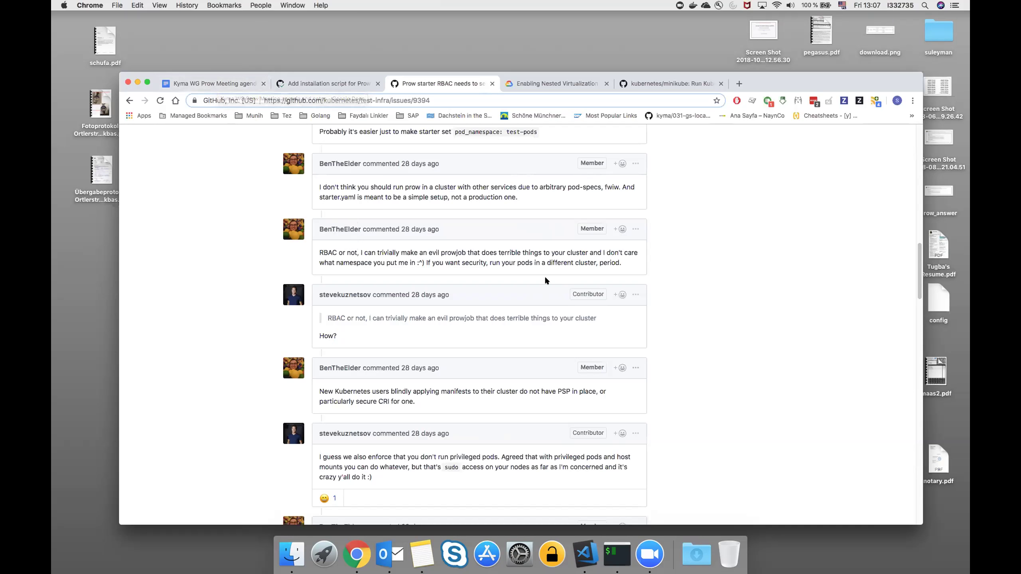
triple_click(630, 262)
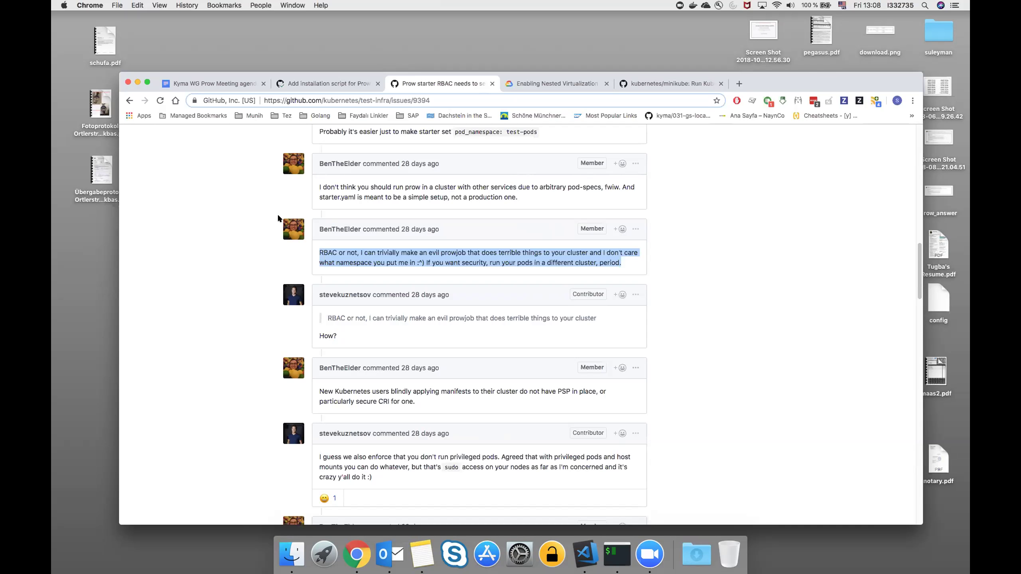
left_click(440, 101)
key("super+c")
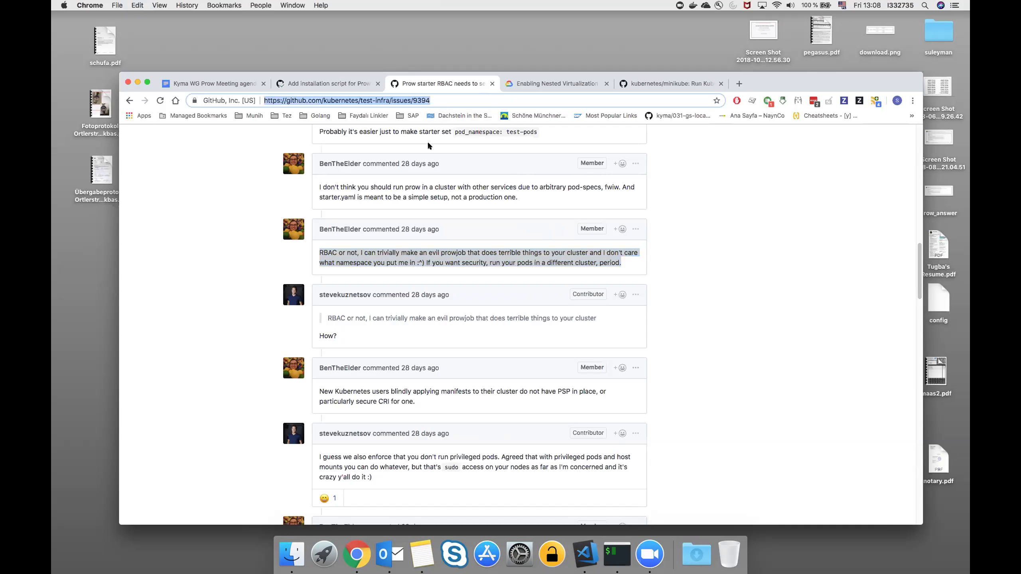
left_click(211, 85)
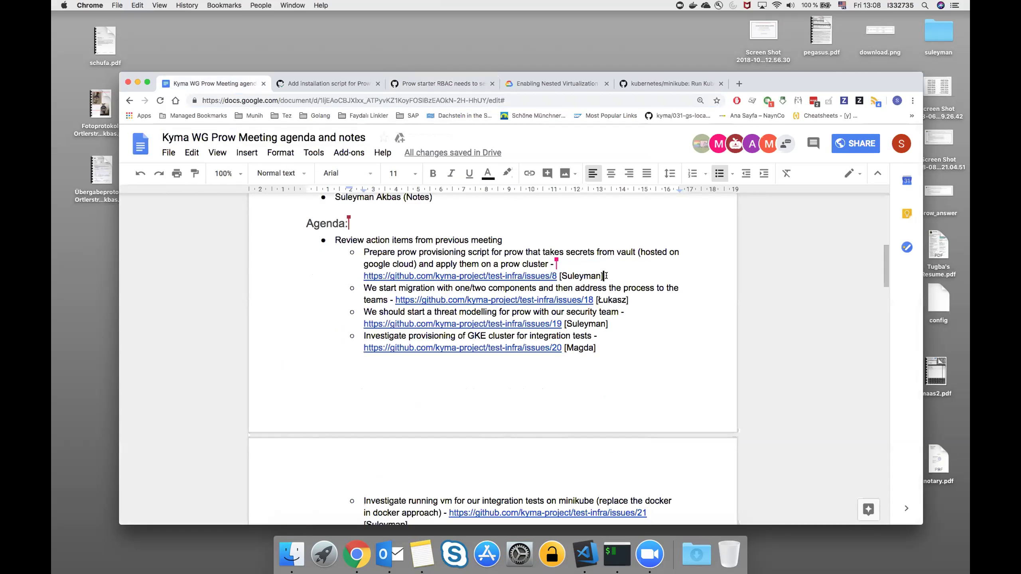
Paste the test-infra issue 9394 link as lettered sub-item a. under the provisioning script item.
key("Return")
type("a.")
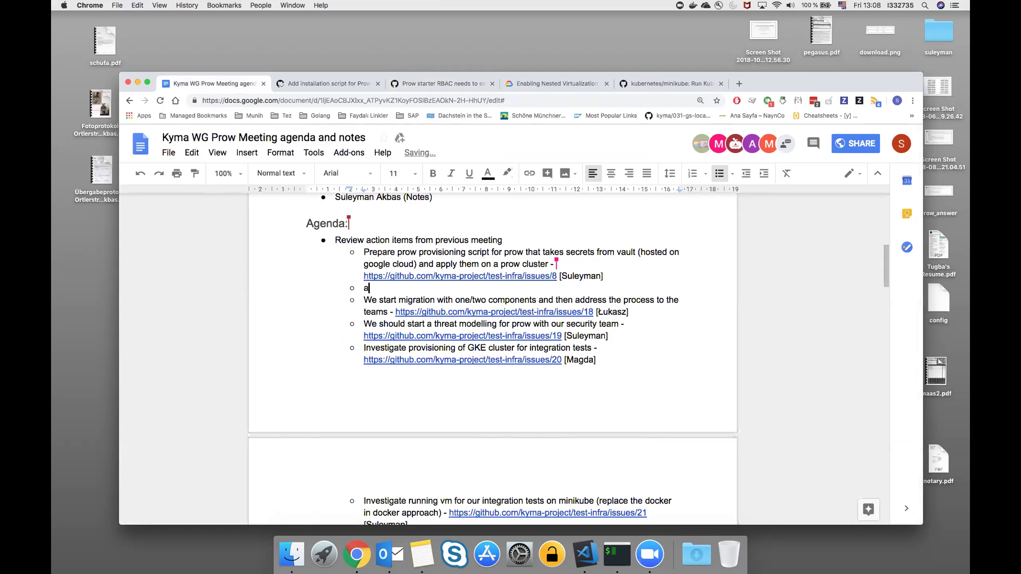
key("BackSpace")
key("BackSpace")
key("super+shift+7")
key("super+v")
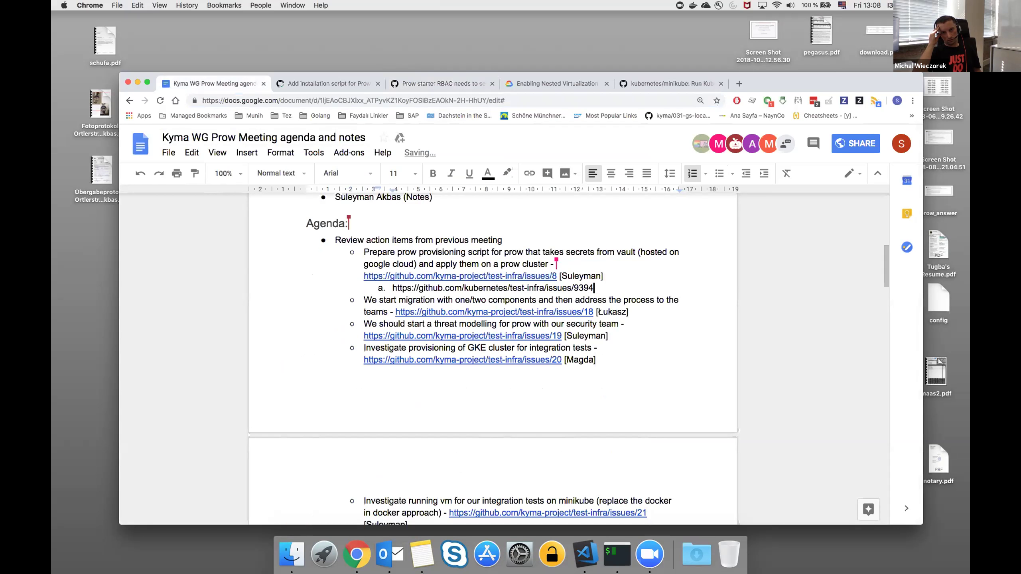
key("Return")
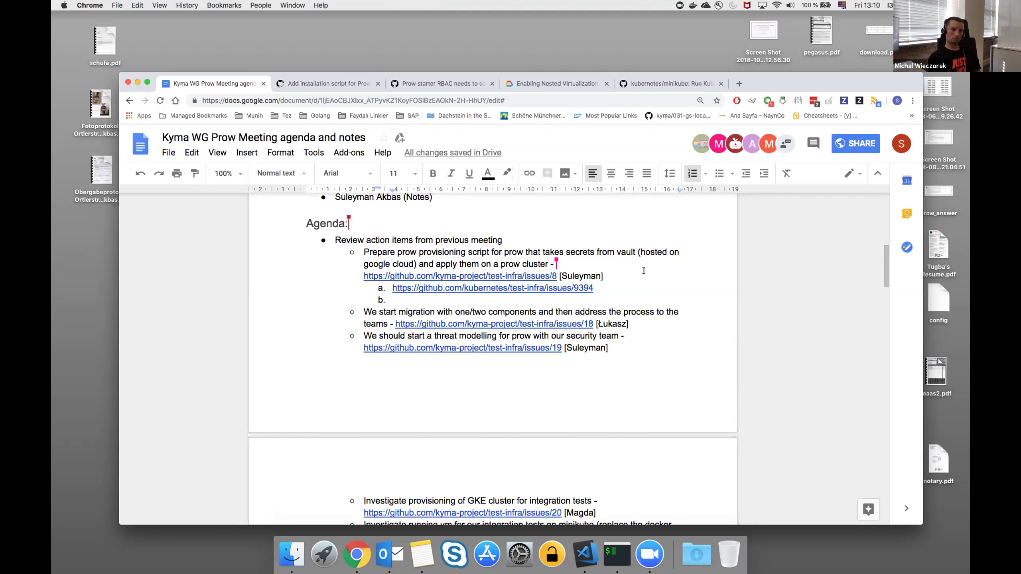
scroll(643, 271, "down", 2)
Type 'Investigate running jobs on a different cluster' into sub-item b.
scroll(627, 326, "down", 1)
scroll(609, 342, "up", 3)
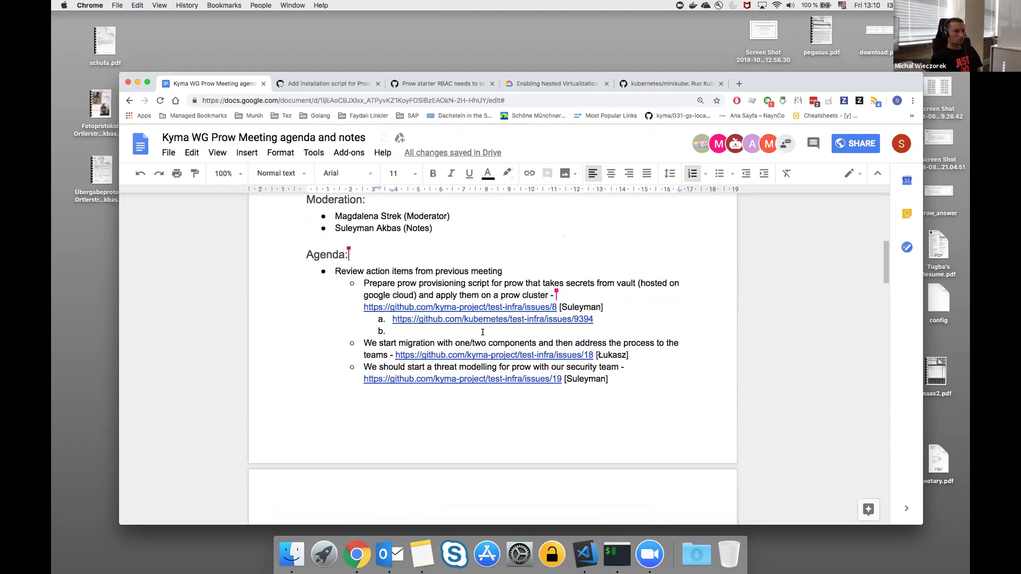
type("inve")
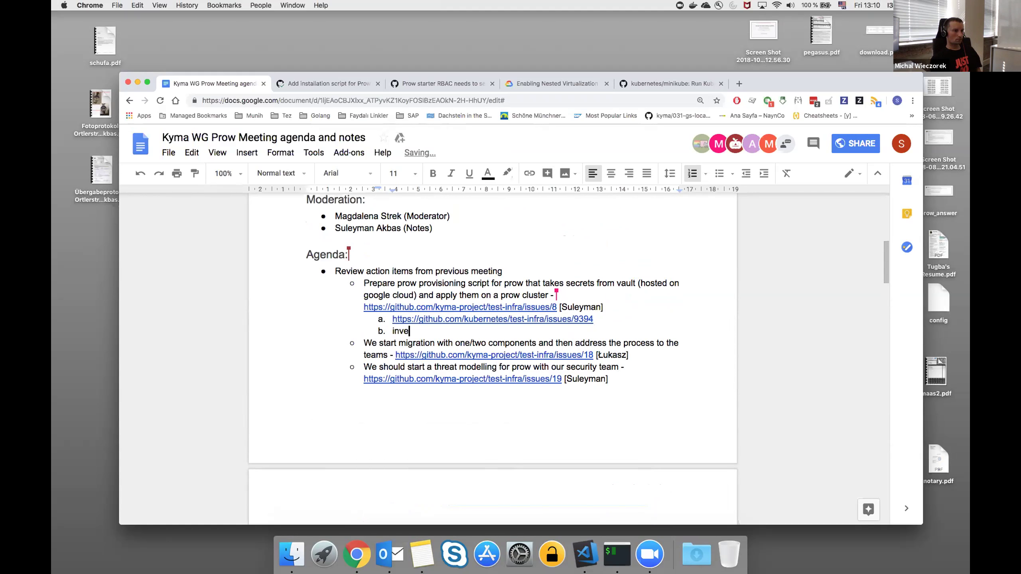
type("stigate ru")
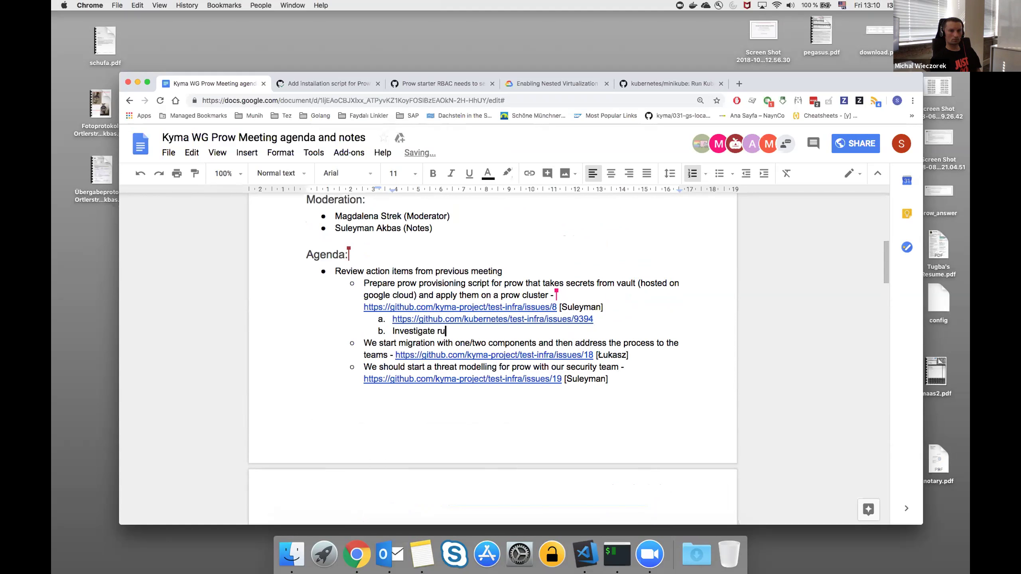
type("nning jobs on ")
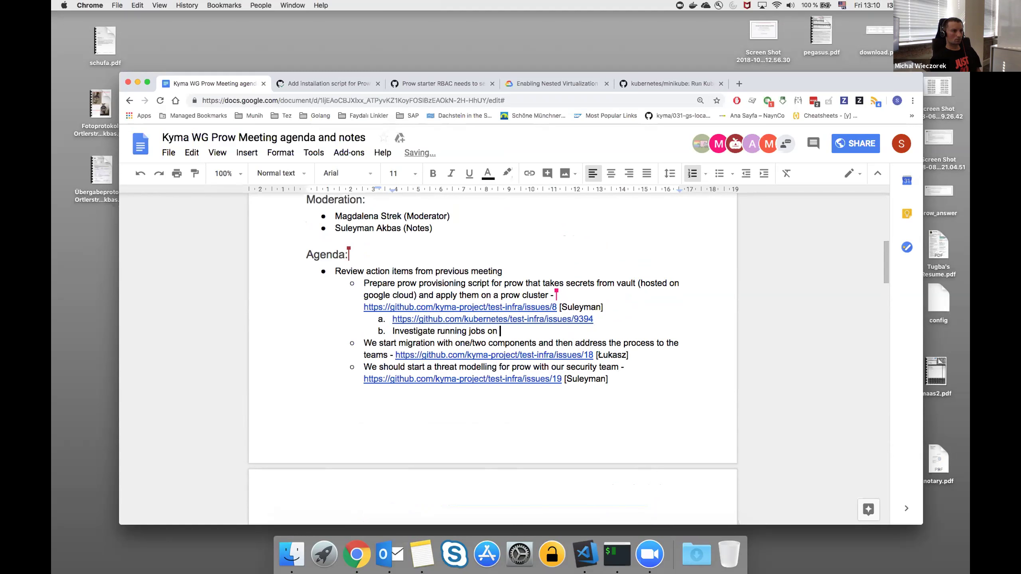
type("a different cluster")
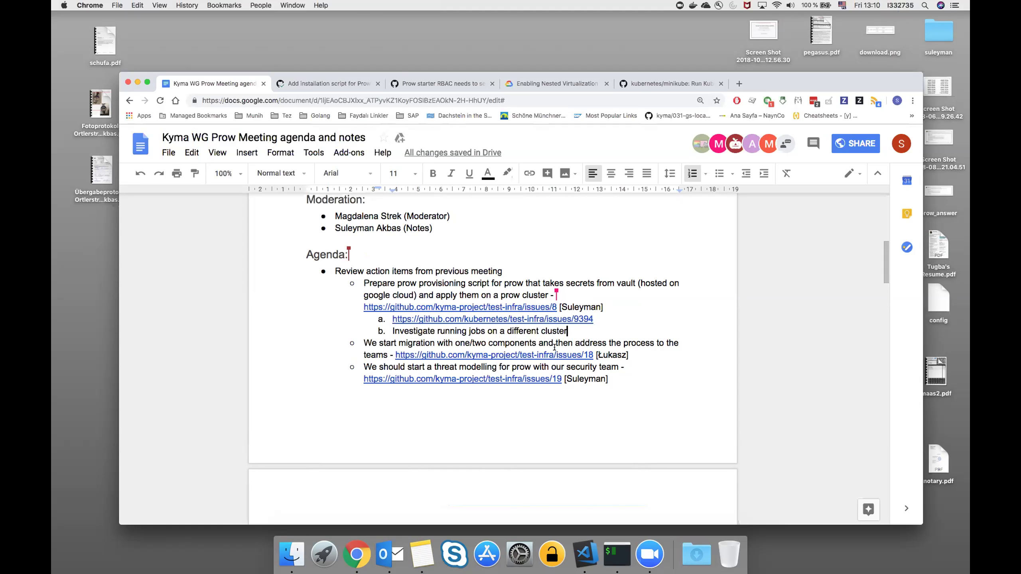
scroll(554, 347, "down", 1)
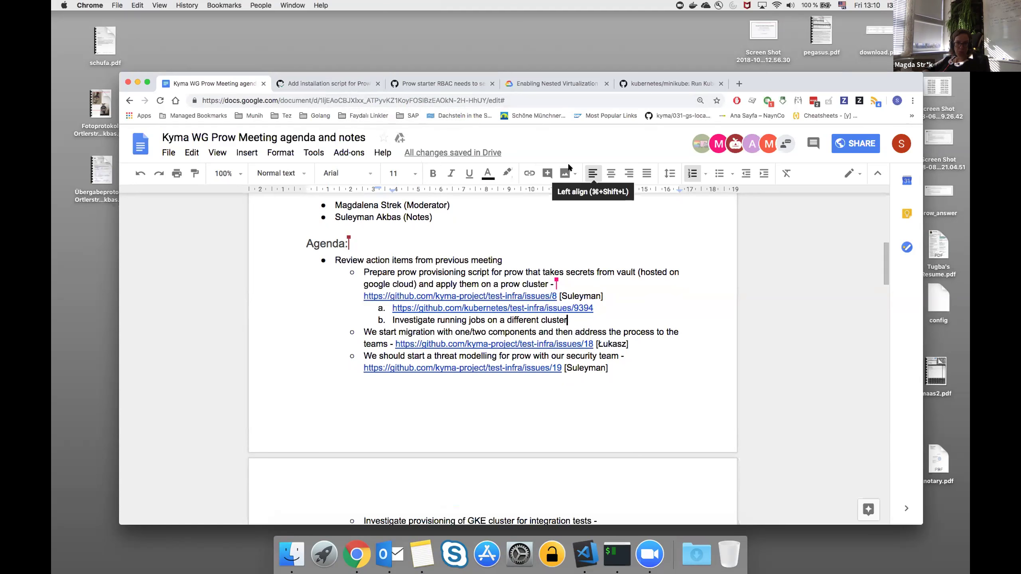
Reread the RBAC namespace issue #9394 on GitHub, then return to the agenda document.
left_click(453, 77)
scroll(483, 254, "up", 10)
scroll(483, 254, "up", 4)
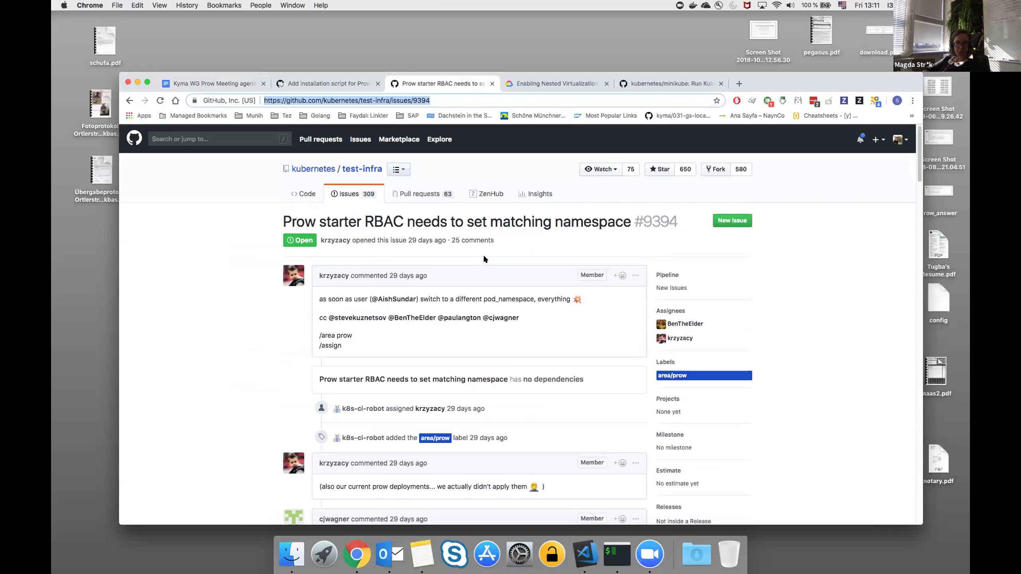
left_click(528, 289)
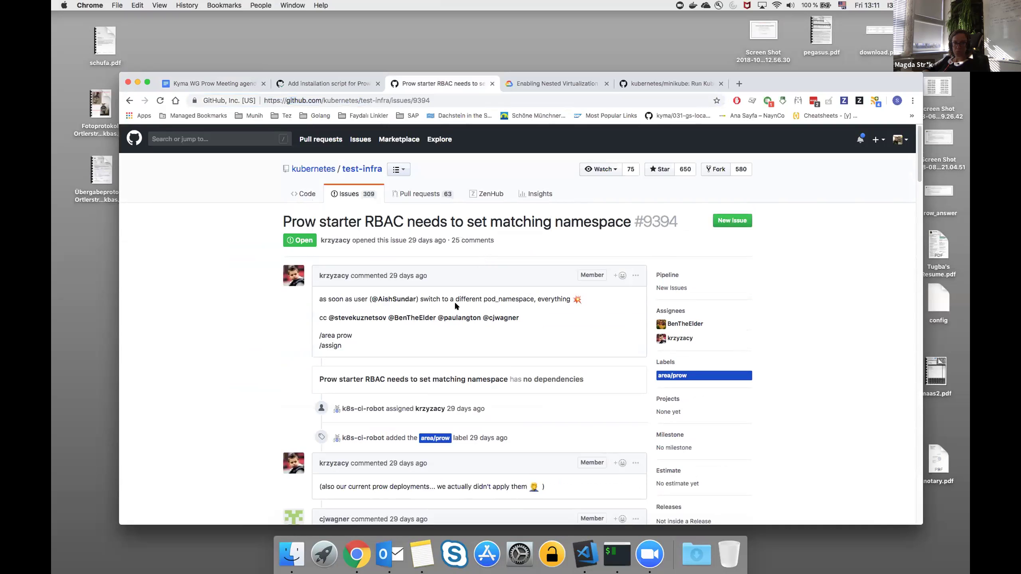
double_click(521, 299)
double_click(554, 298)
left_click(605, 294)
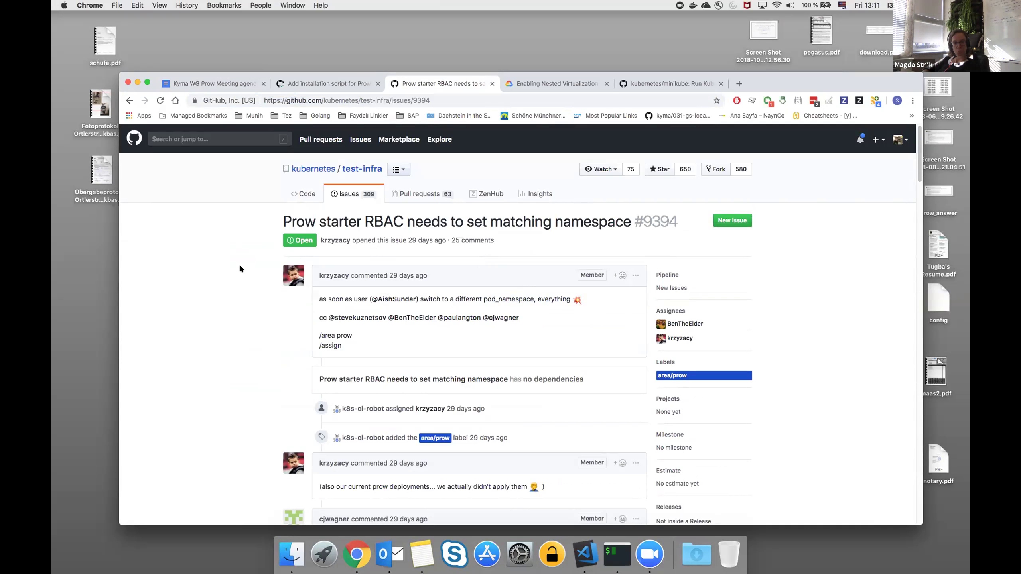
left_click(228, 78)
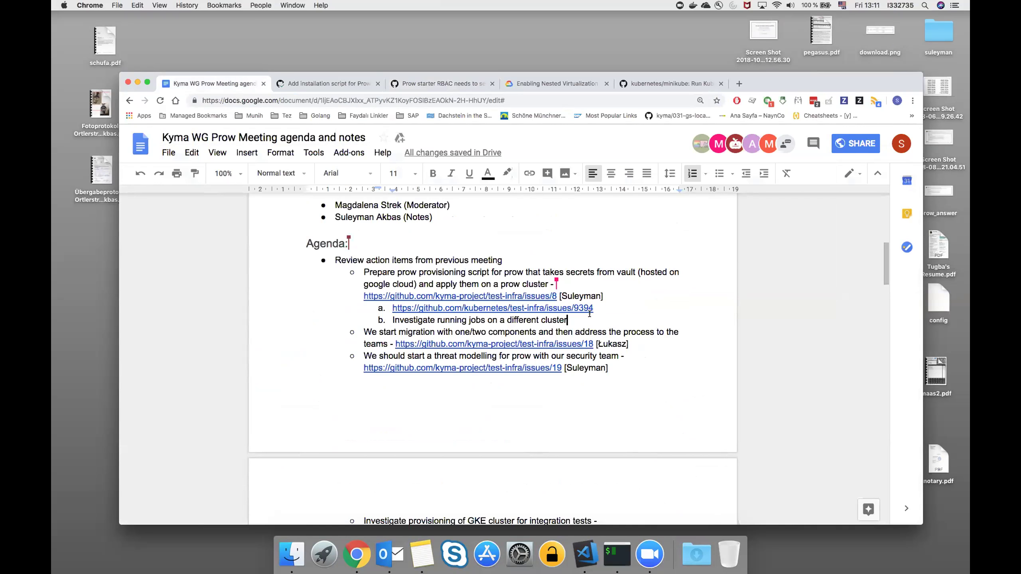
Add a new sub-item c. after 'Investigate running jobs on a different cluster'.
scroll(590, 314, "down", 1)
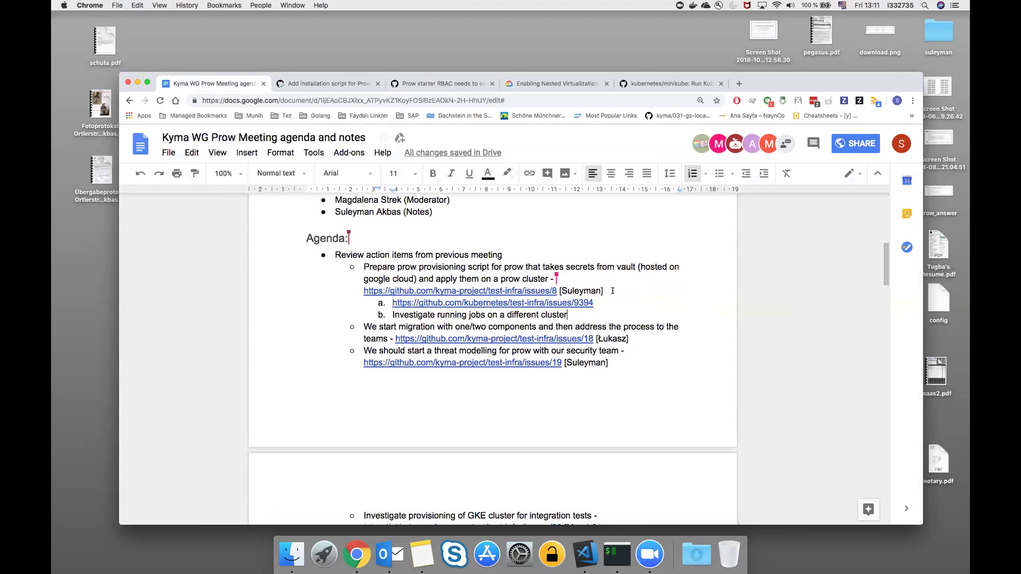
scroll(613, 293, "down", 1)
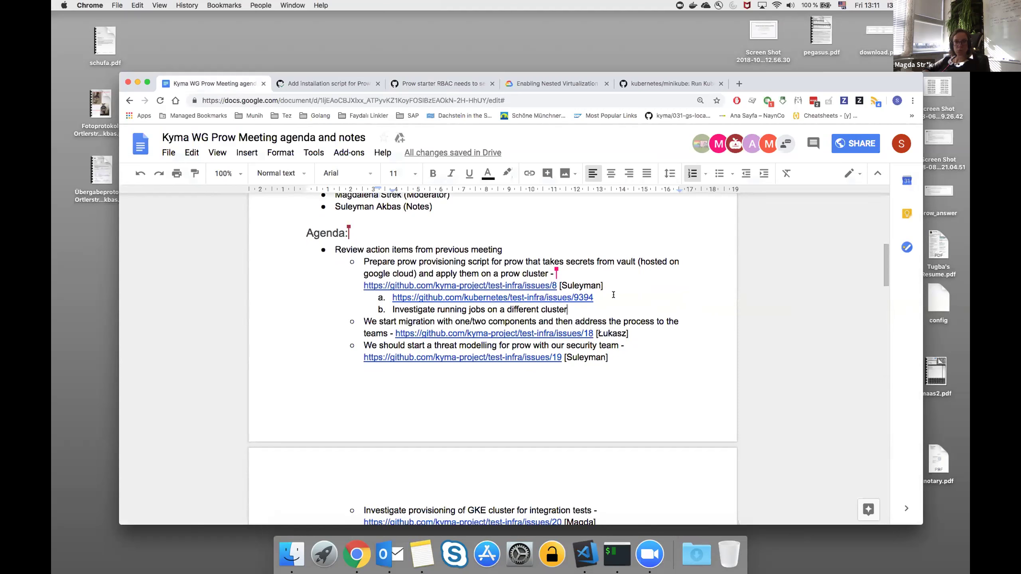
left_click(647, 333)
left_click(629, 311)
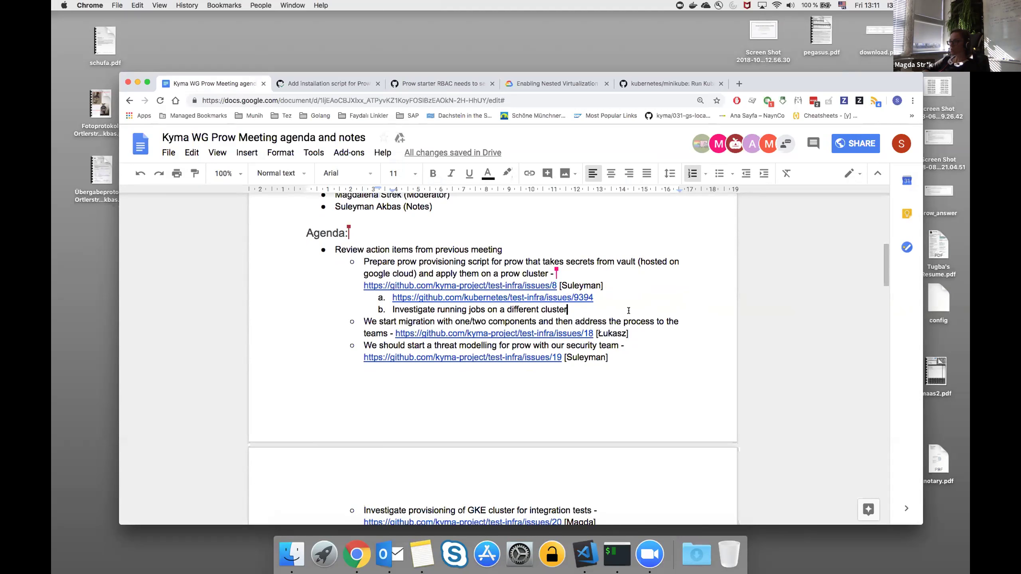
key("Return")
Write 'Investigate running more than one prow in a cluster' as sub-item c.
type("Investigate")
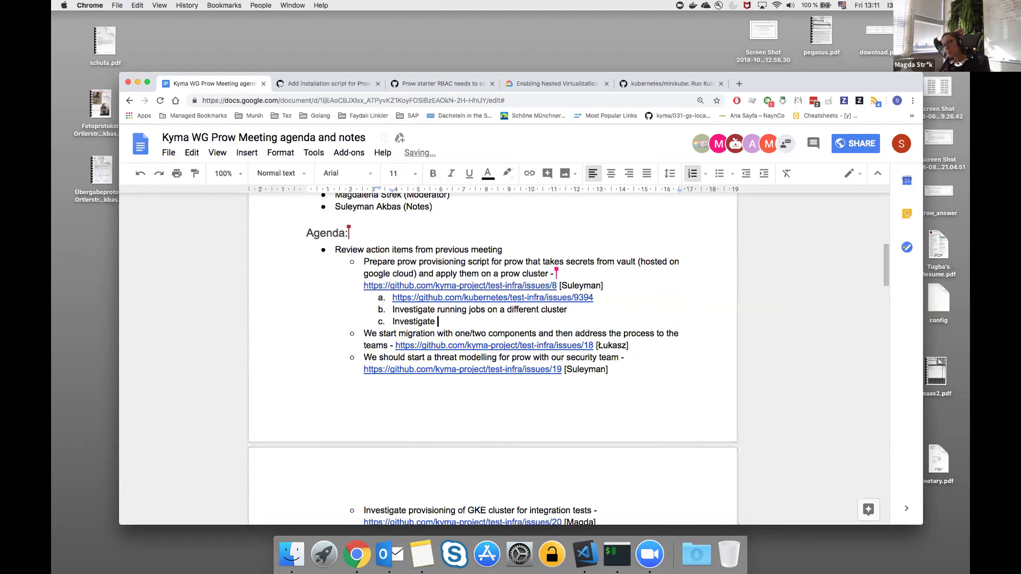
type(" running r")
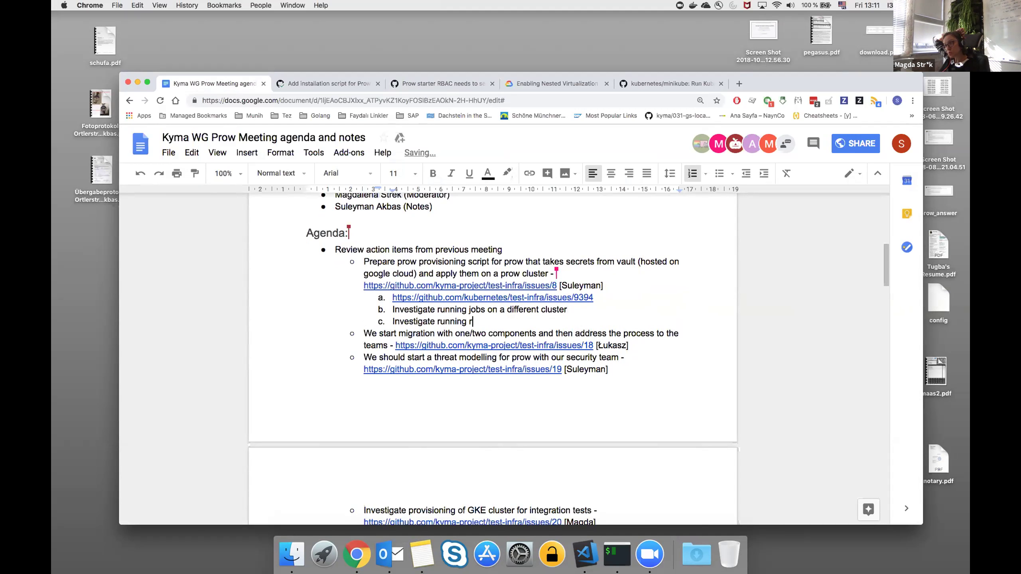
key("BackSpace")
type("more than ")
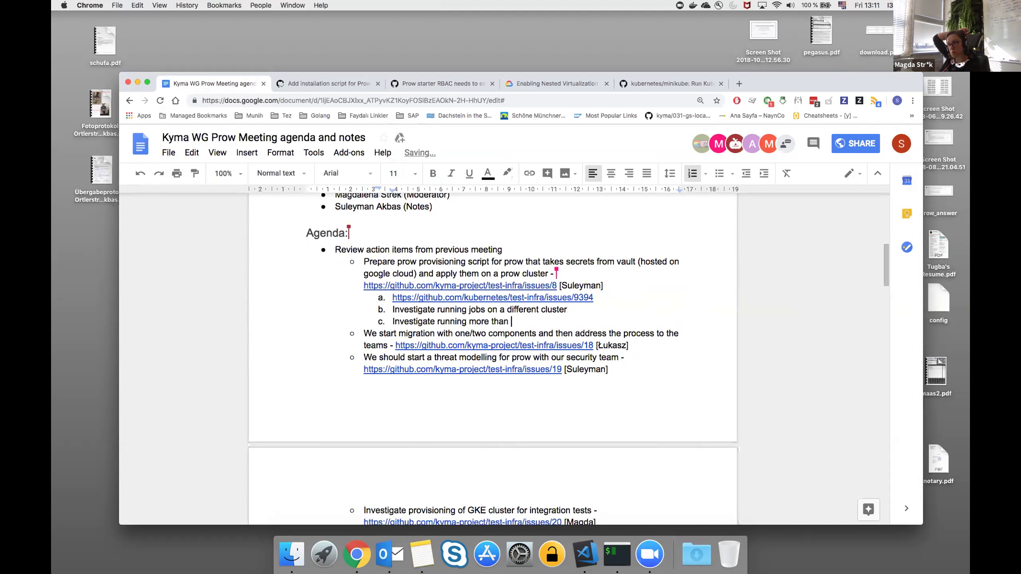
type("one prows")
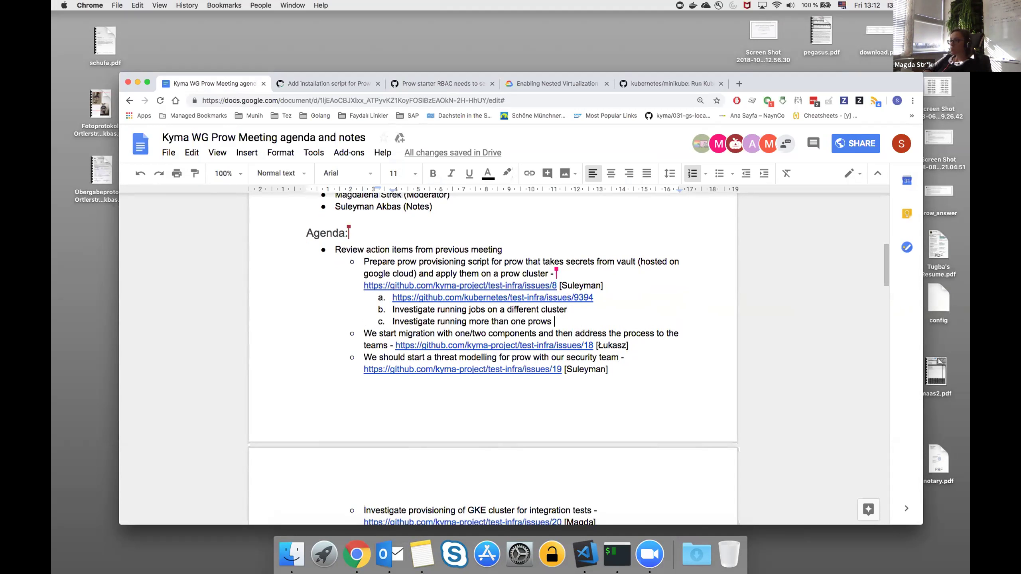
key("BackSpace")
key("BackSpace")
type("in ")
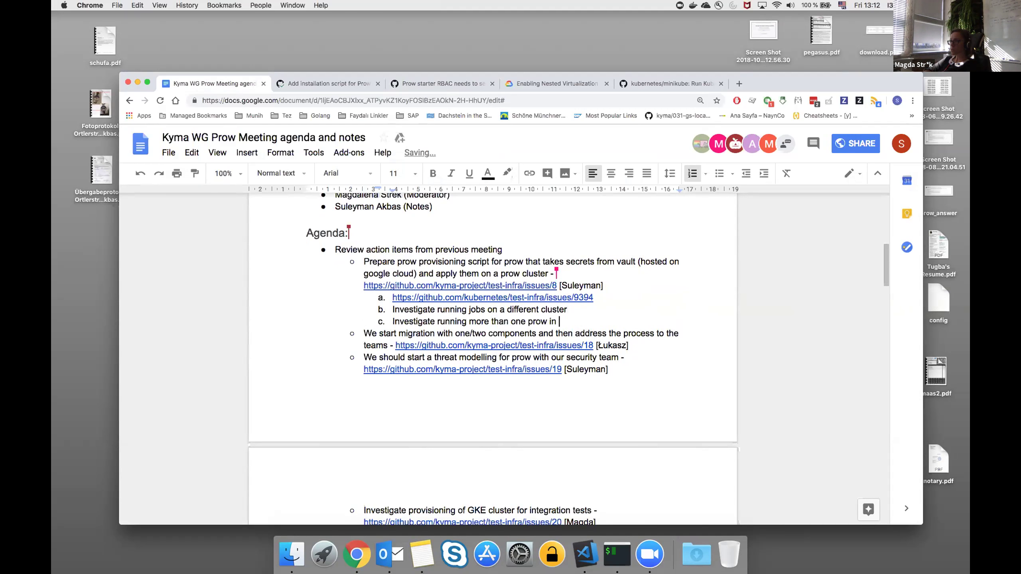
type("a cluster")
scroll(644, 324, "down", 1)
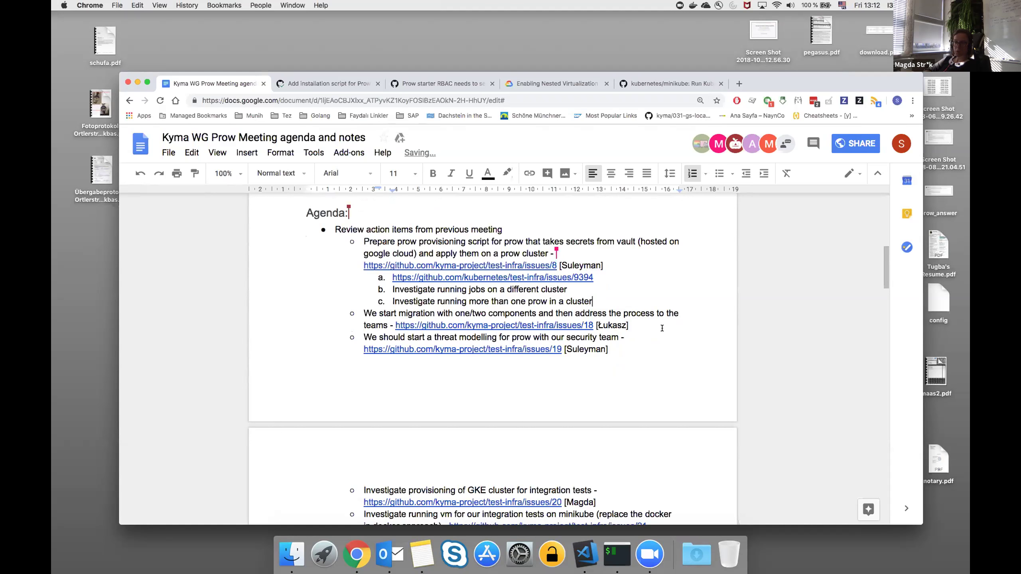
Insert an empty lettered sub-item a. below the issue 18 migration item.
left_click(657, 323)
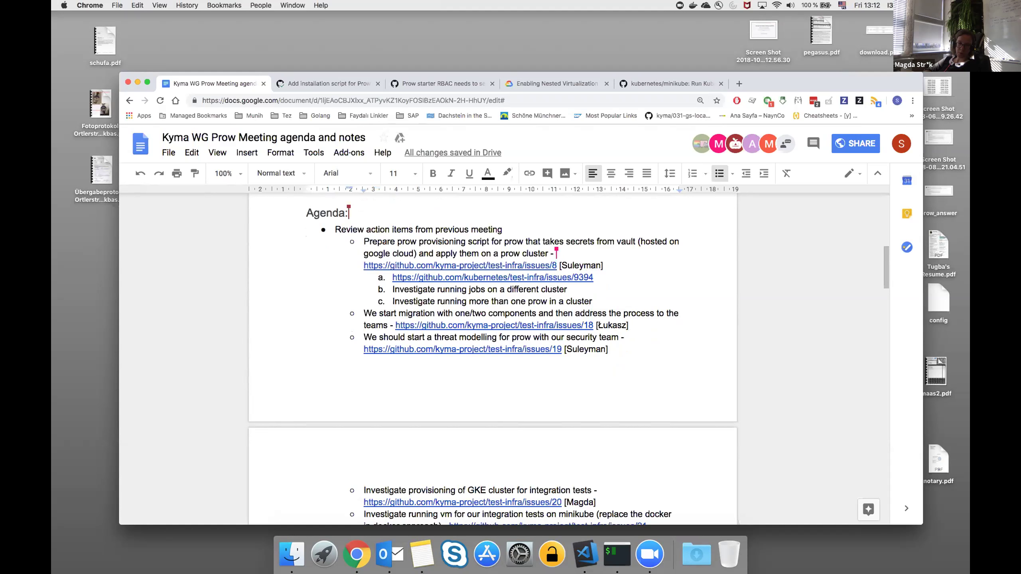
key("Return")
key("Tab")
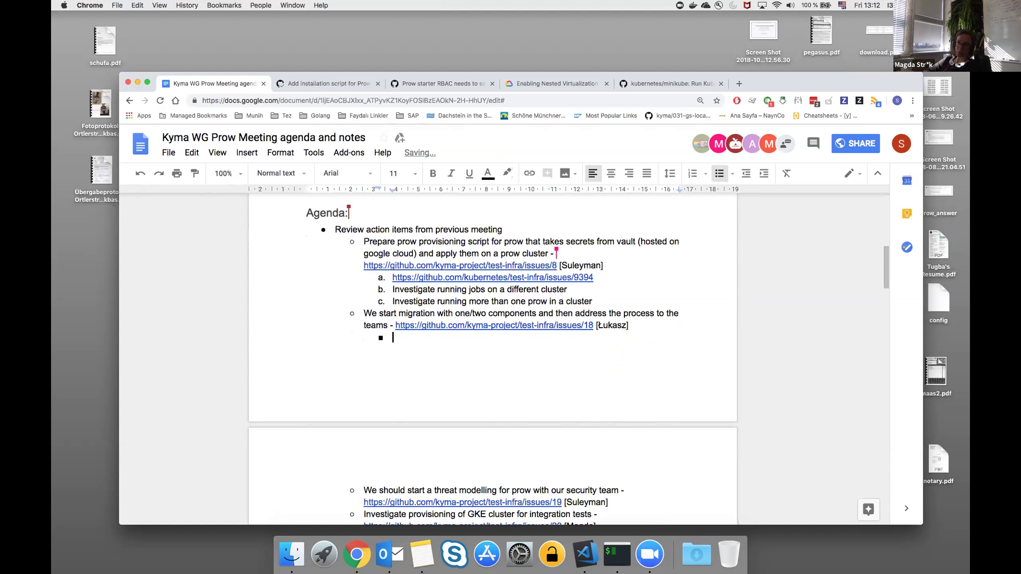
key("BackSpace")
key("super+shift+7")
key("super+shift+8")
key("super+shift+7")
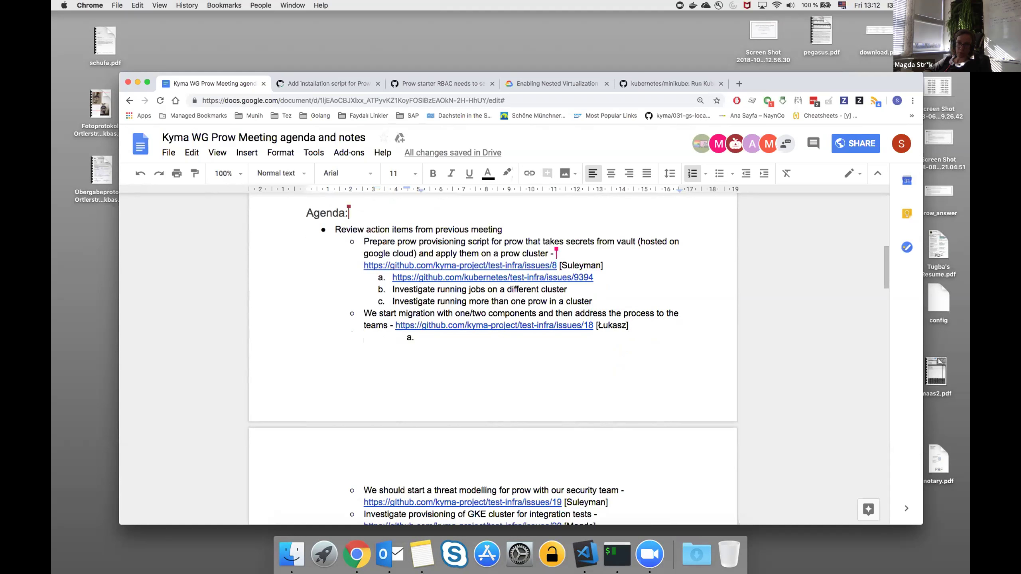
scroll(620, 361, "down", 3)
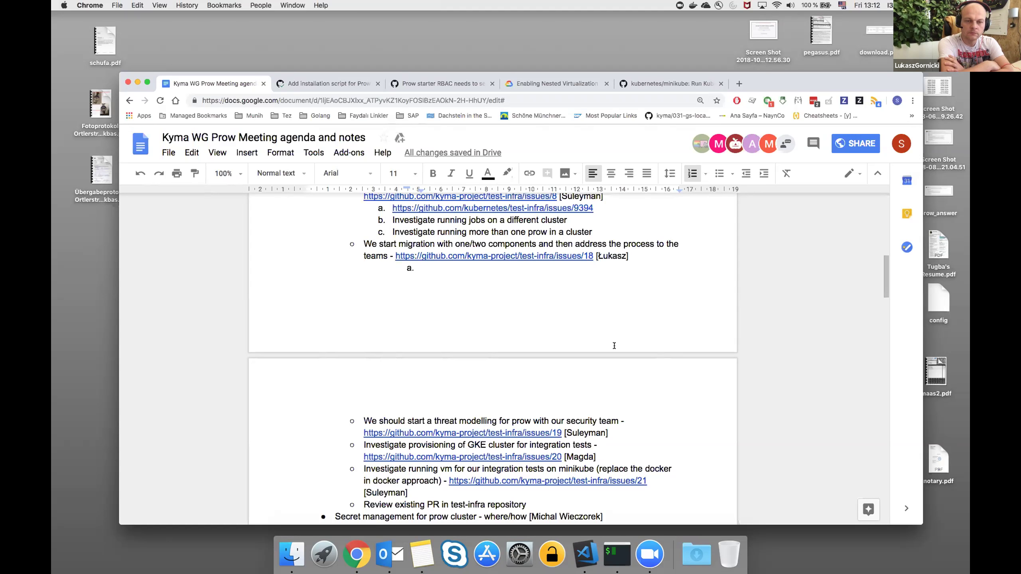
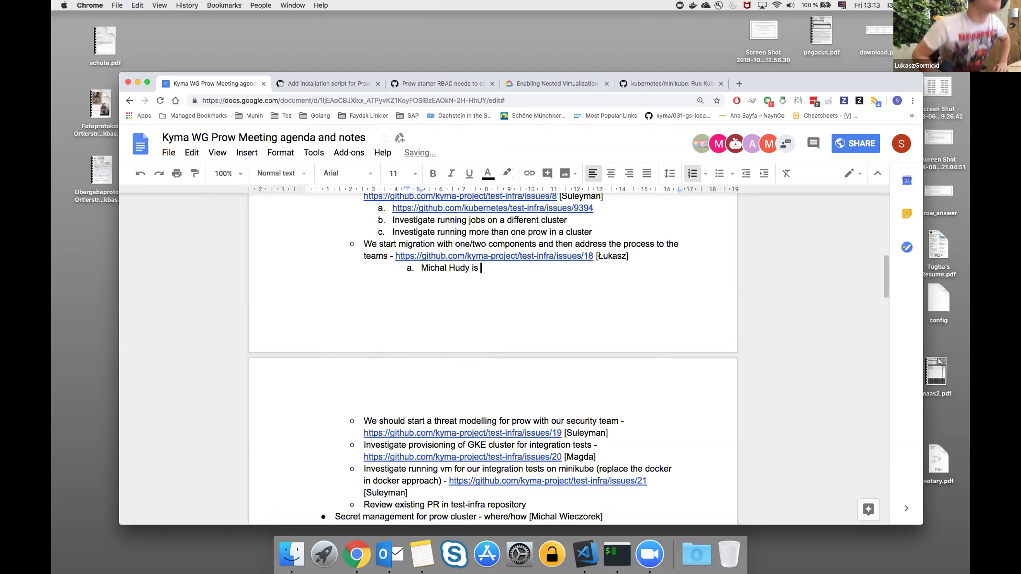
Type '<team member's name> is working on it' into the migration item's sub-item a.
type("working on it")
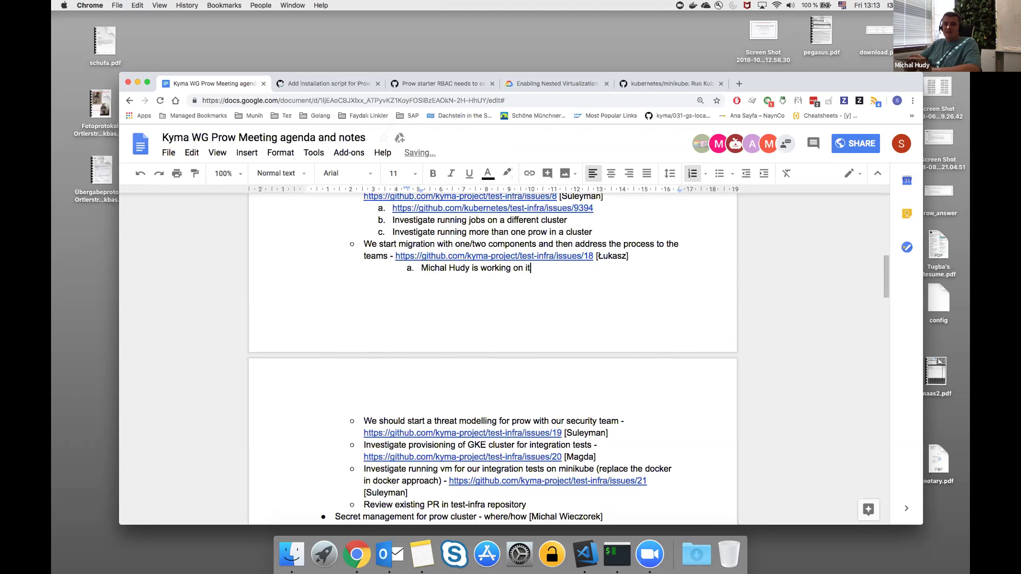
key("XF86AudioRaiseVolume")
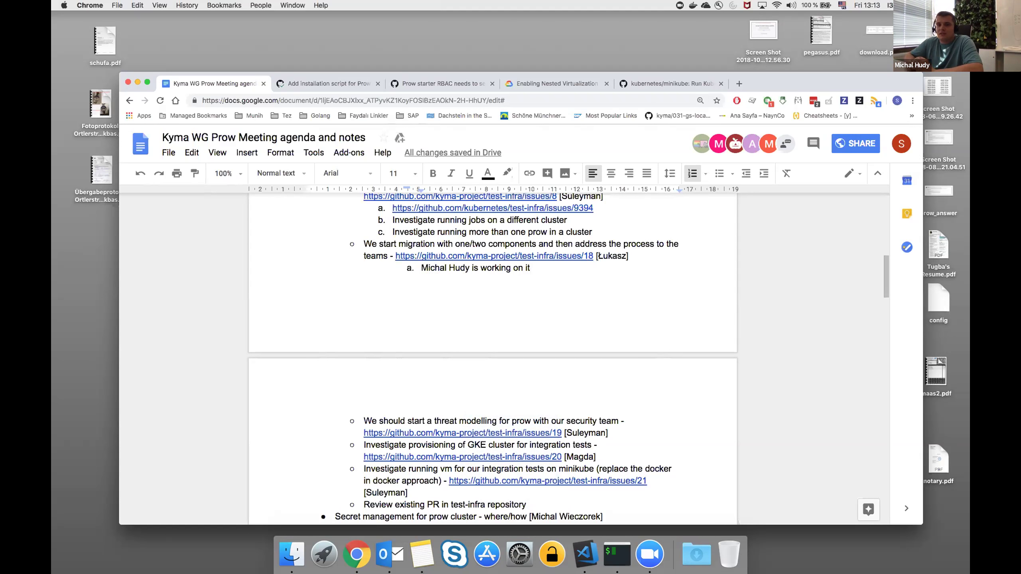
key("XF86AudioRaiseVolume")
key("XF86AudioRaiseVolume")
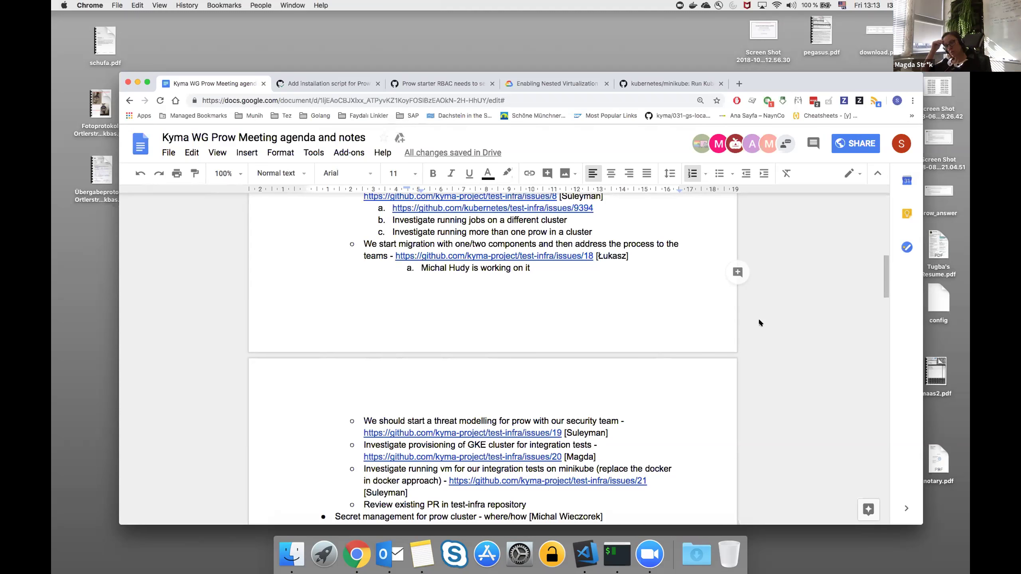
scroll(679, 379, "down", 3)
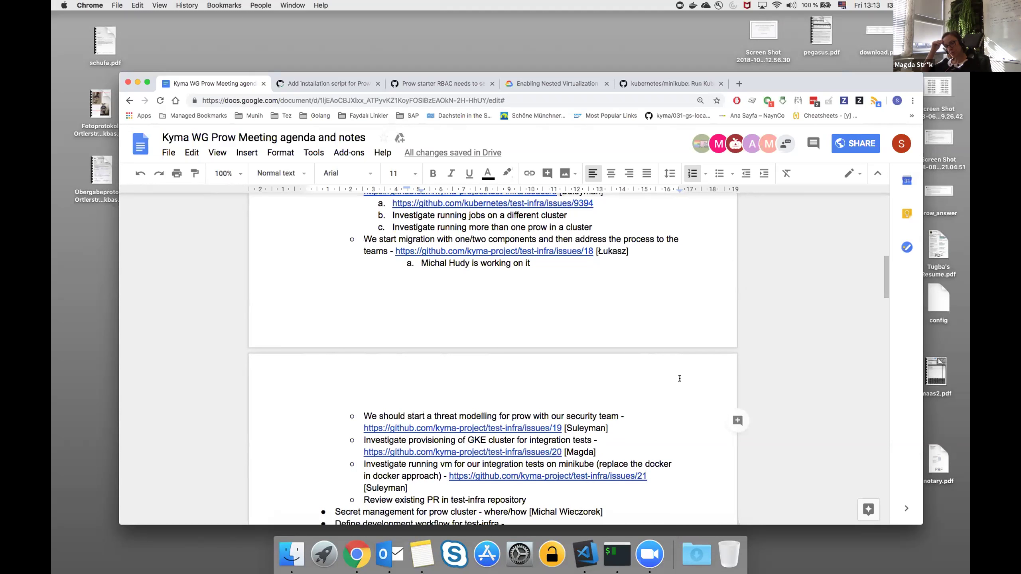
Insert an empty lettered sub-item a. below the issue 19 threat modelling item.
left_click(622, 404)
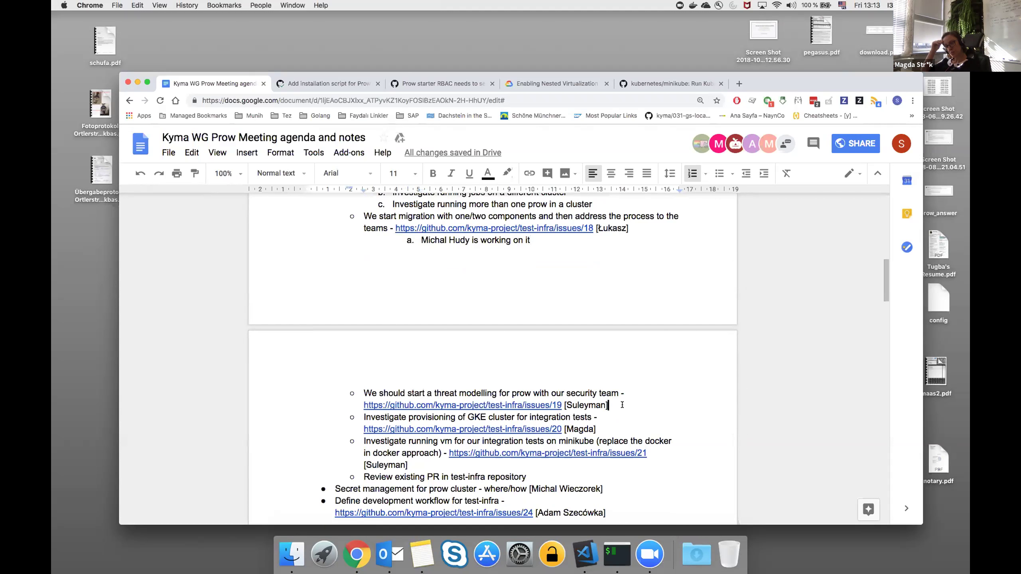
scroll(622, 405, "down", 4)
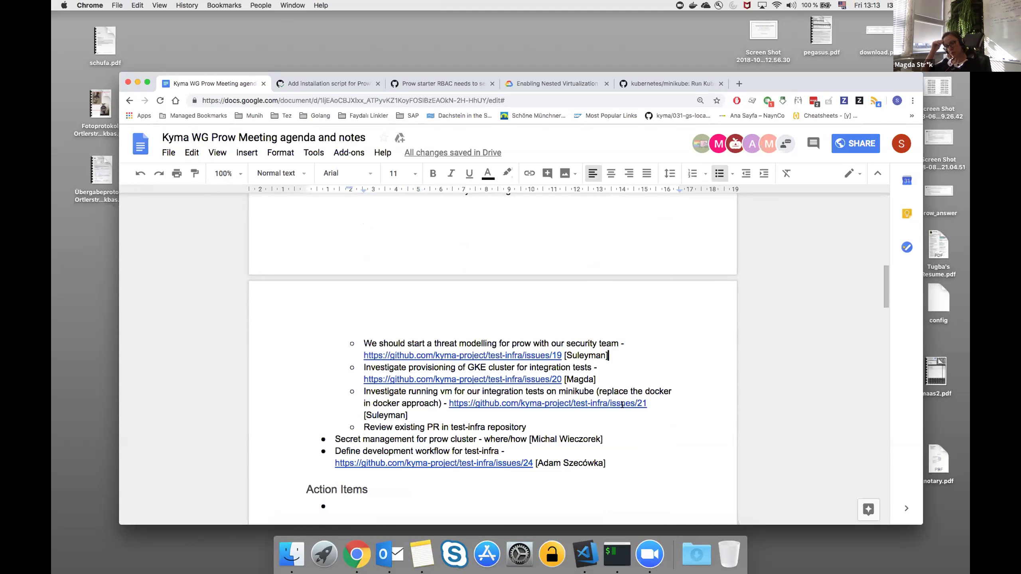
scroll(644, 367, "up", 4)
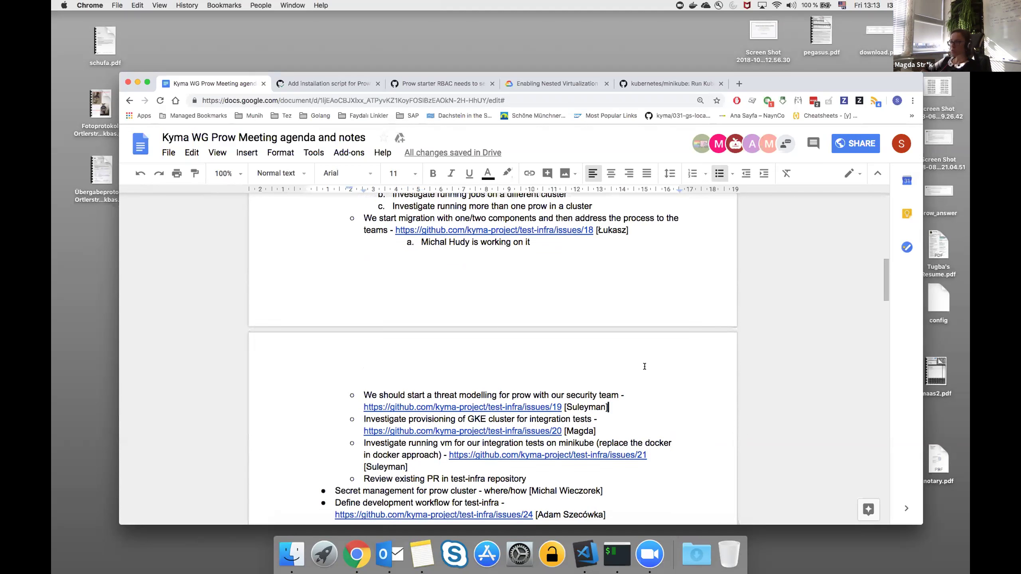
scroll(644, 366, "down", 2)
scroll(645, 367, "down", 2)
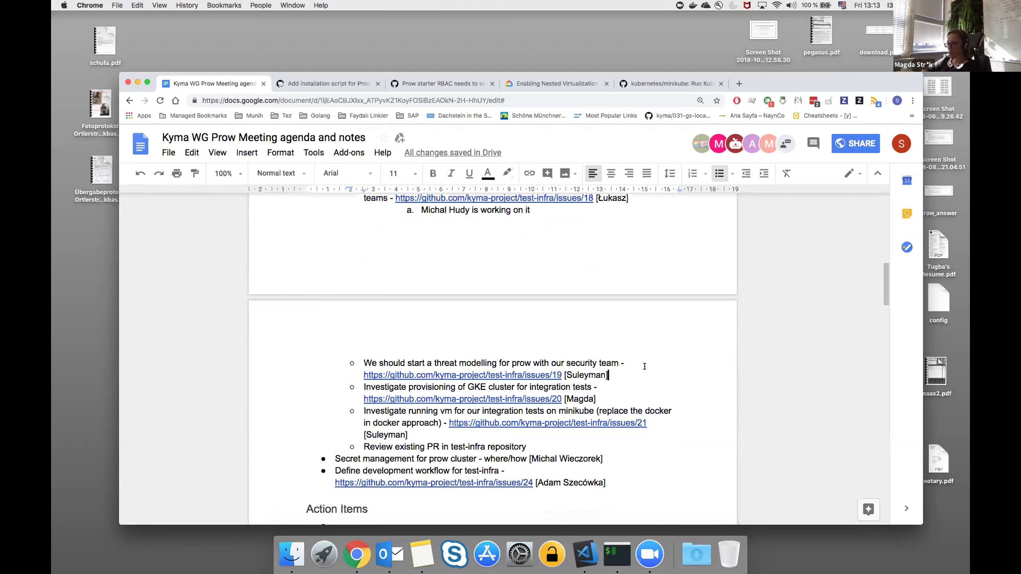
key("Return")
key("BackSpace")
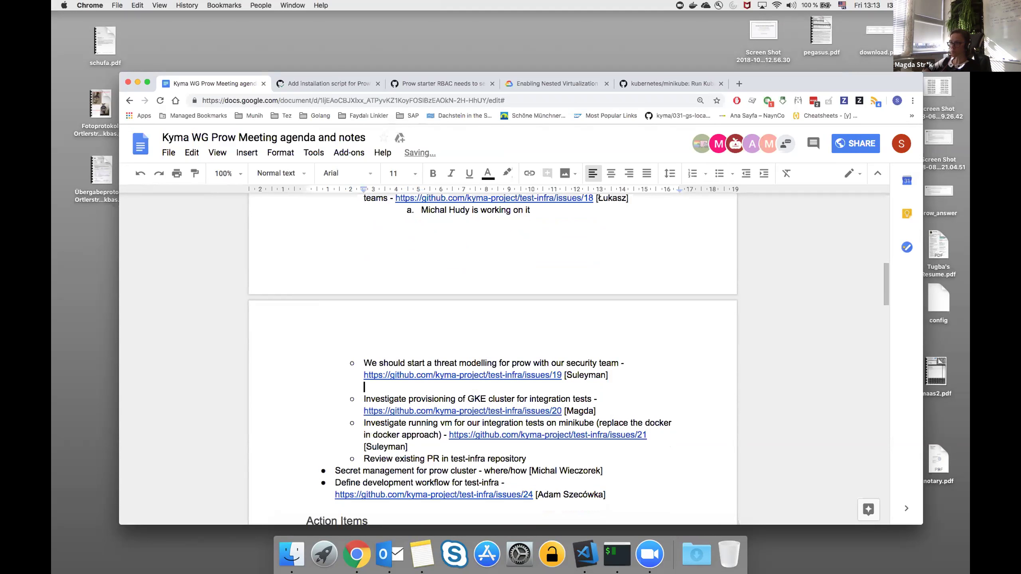
key("super+shift+7")
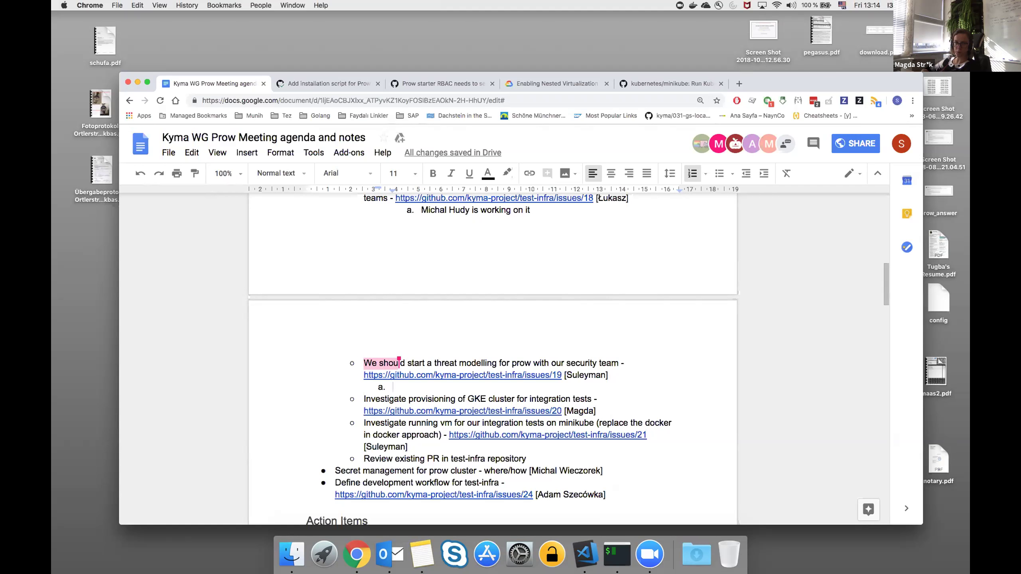
Write 'Responsible person is on vacation. Add to action items.' in the threat-modelling sub-item a.
type("Res")
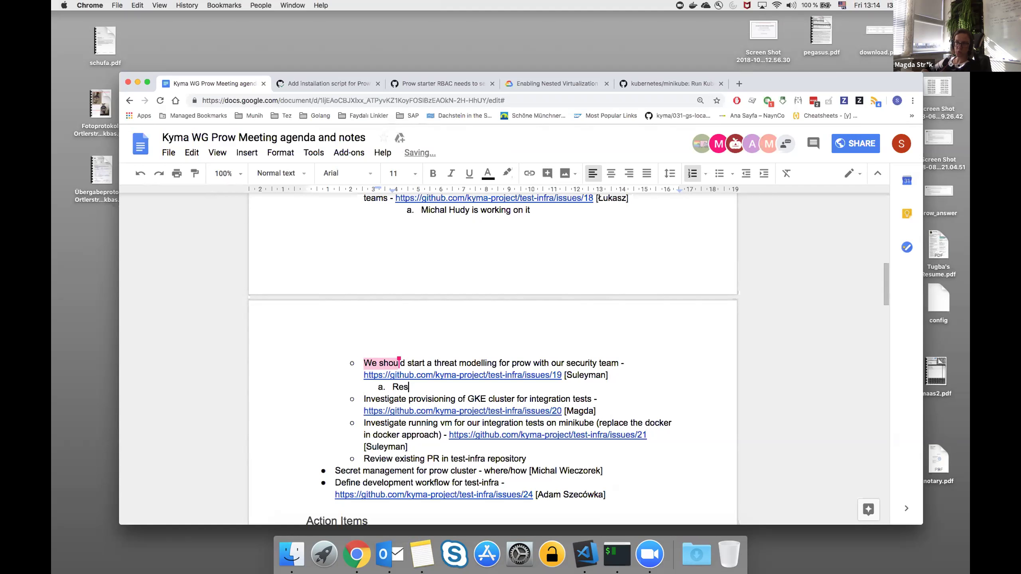
type("ponsible perso")
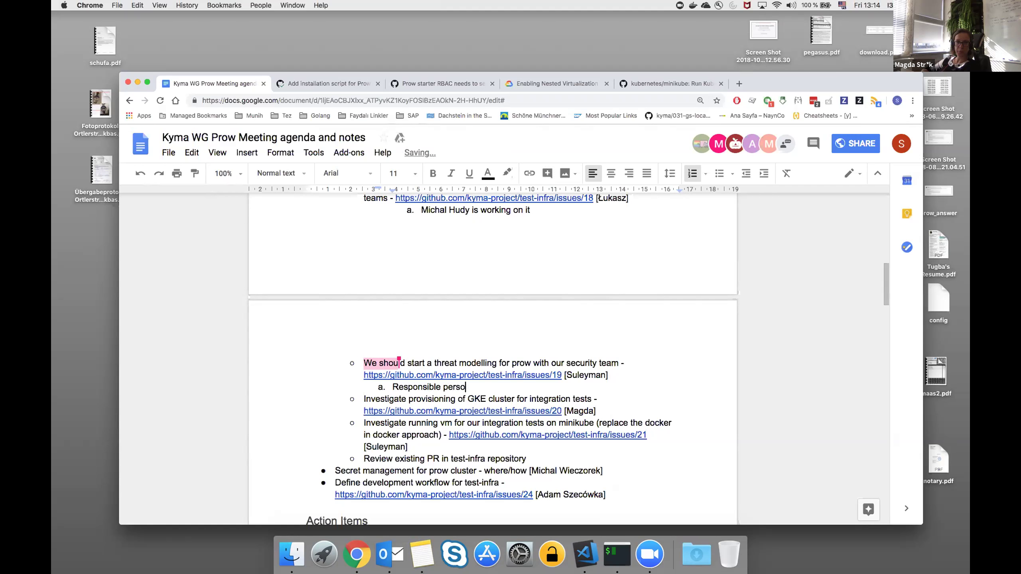
type("n is on vacation.")
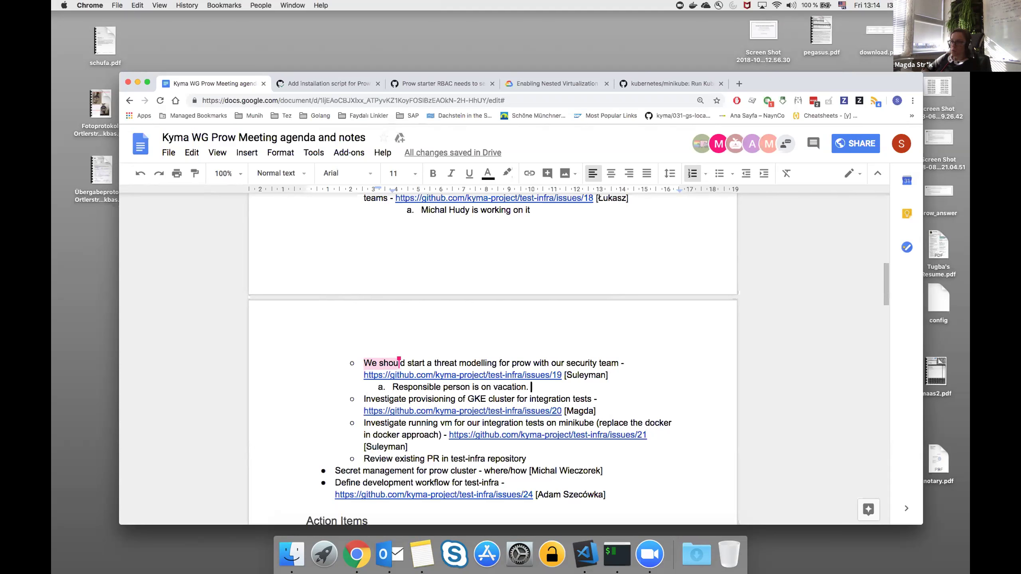
scroll(645, 371, "down", 1)
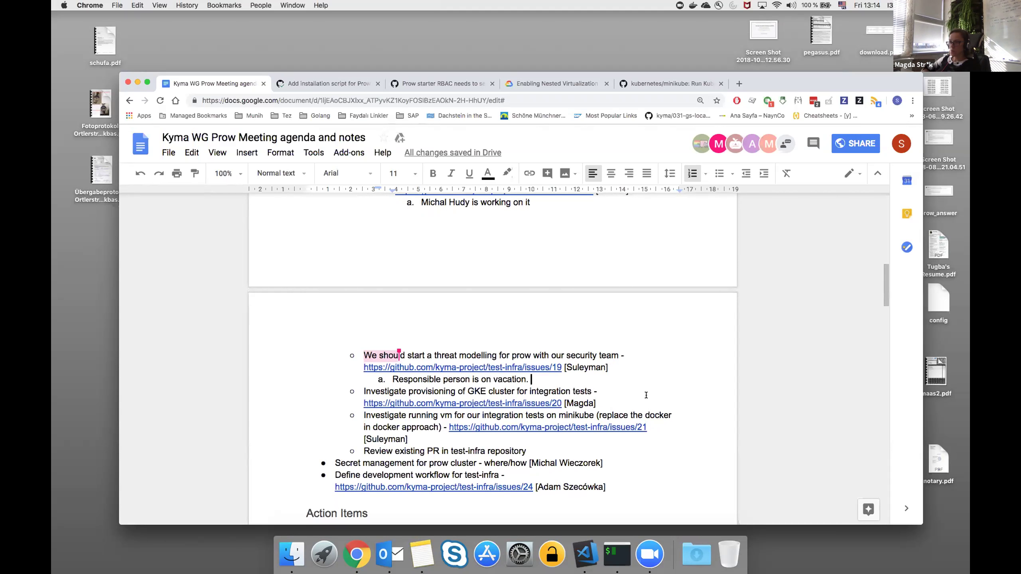
scroll(646, 395, "down", 1)
scroll(646, 395, "down", 3)
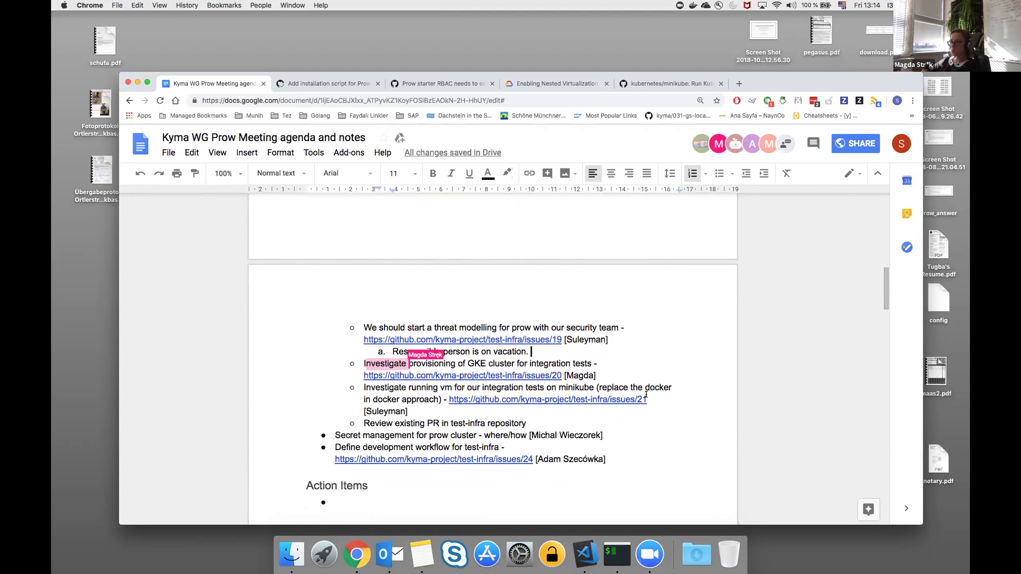
scroll(627, 358, "down", 1)
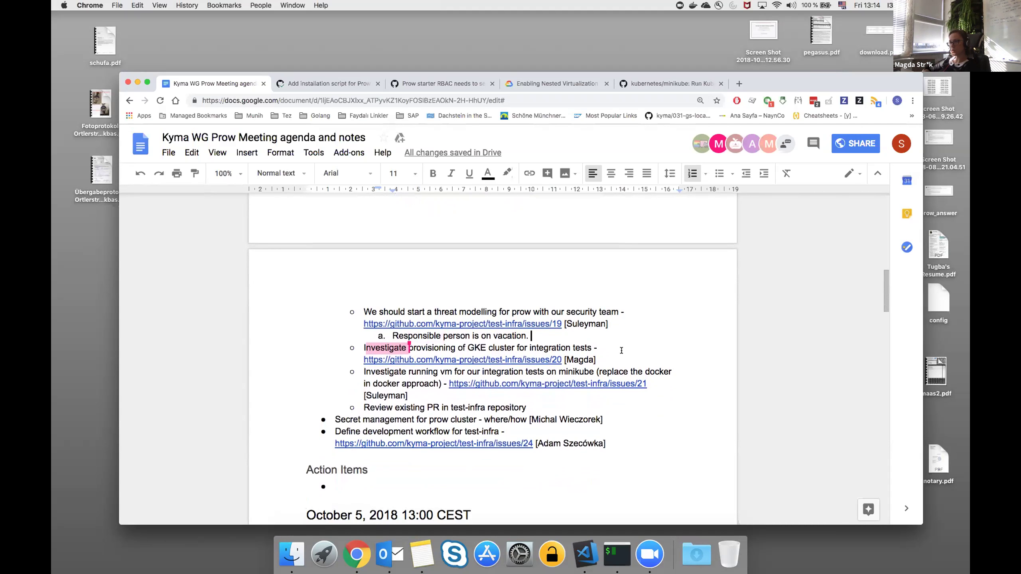
type("Add")
type("action items.")
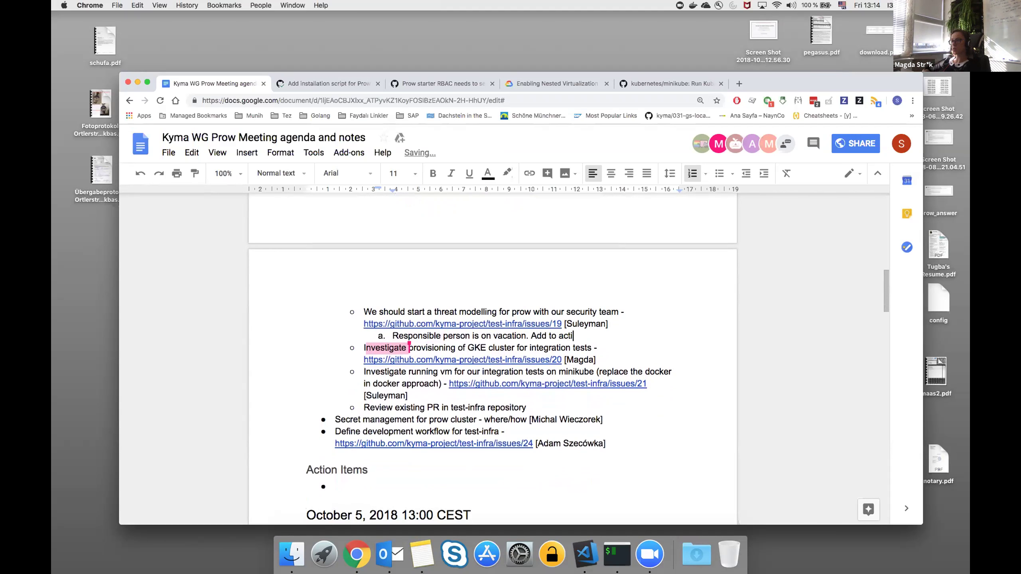
Add lettered sub-item a. under the GKE item reading 'Not yet started. Script to provision the cluster'.
scroll(608, 356, "down", 1)
left_click(606, 348)
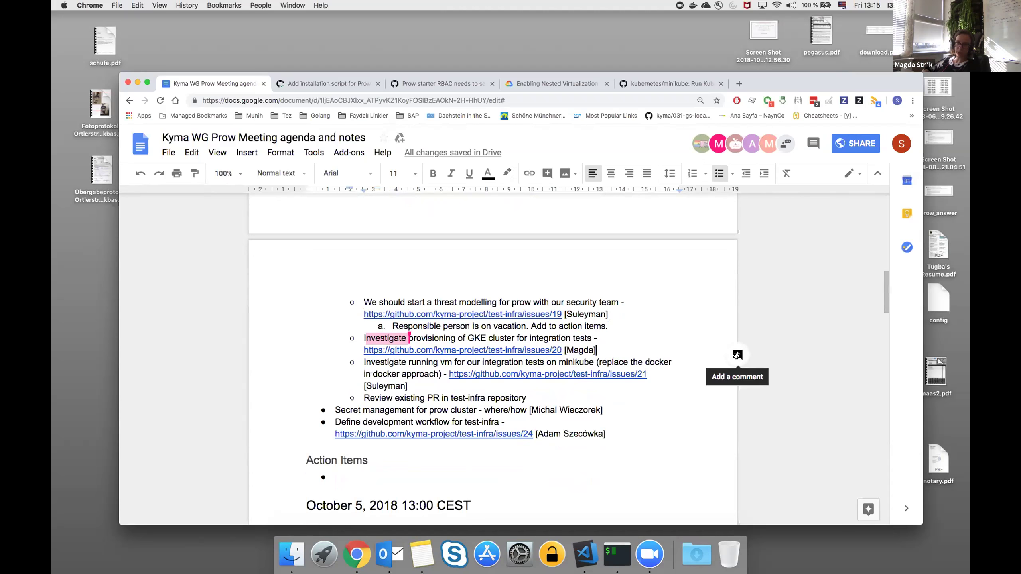
key("Return")
key("BackSpace")
type("a.")
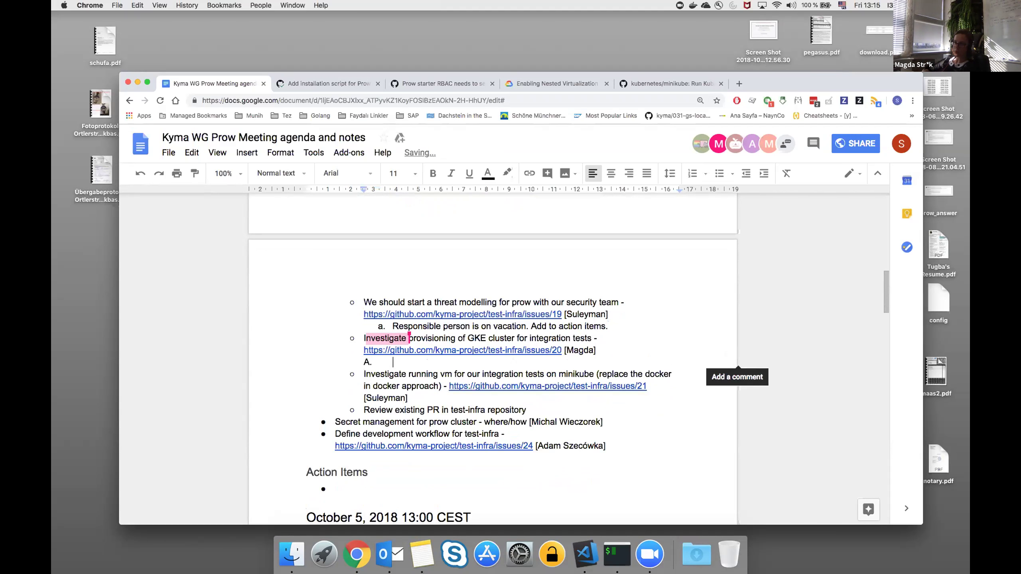
key("BackSpace")
key("BackSpace")
key("BackSpace")
type(". No")
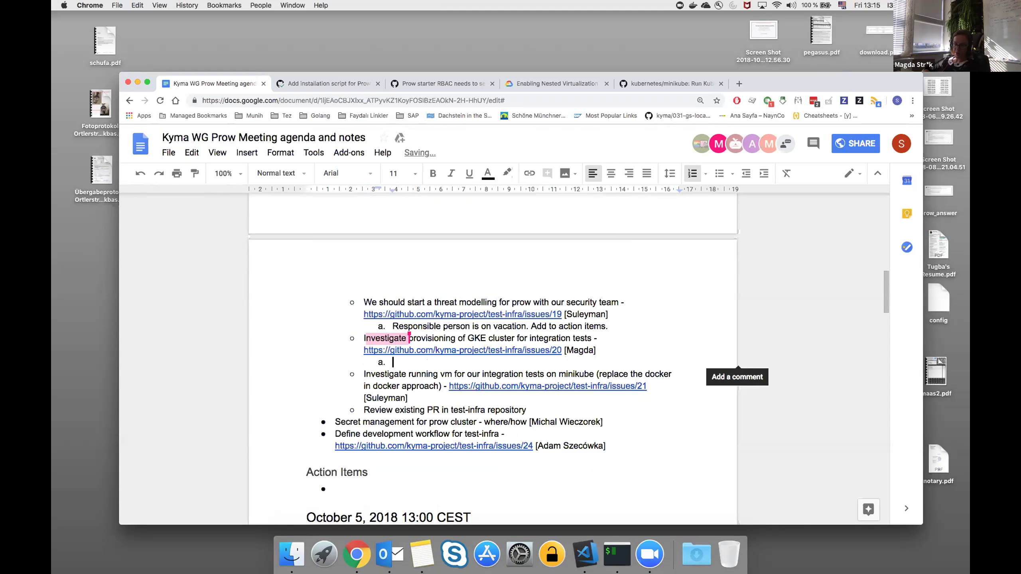
type("t yet")
key("BackSpace")
type("sstarted")
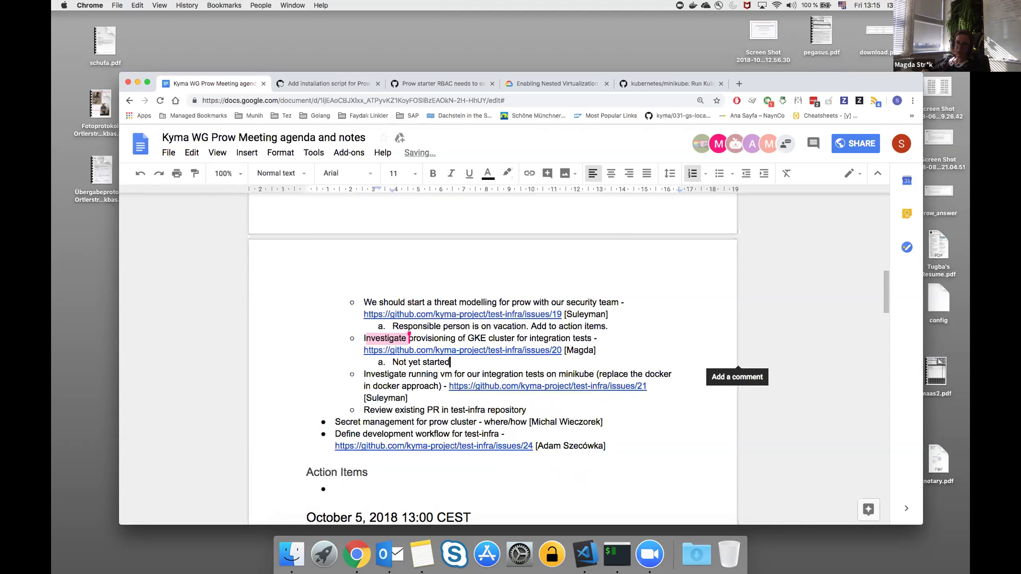
type(". ")
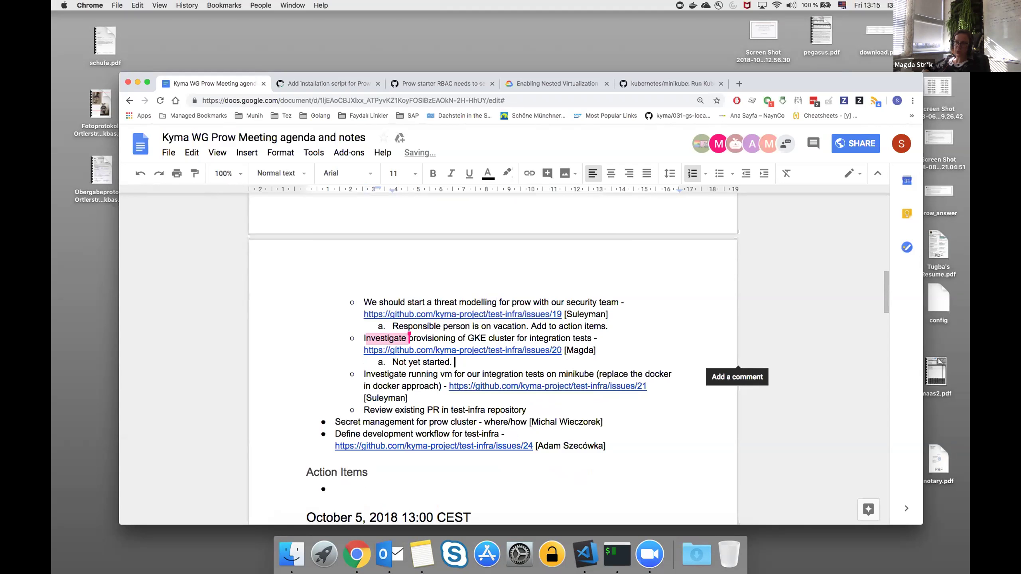
type("Script to pro")
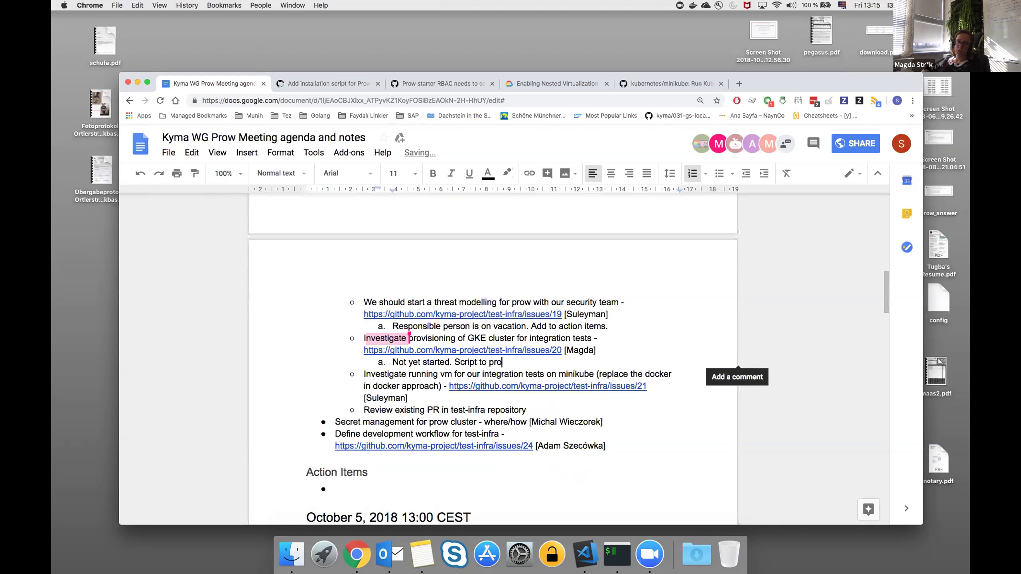
type("vision the cluster")
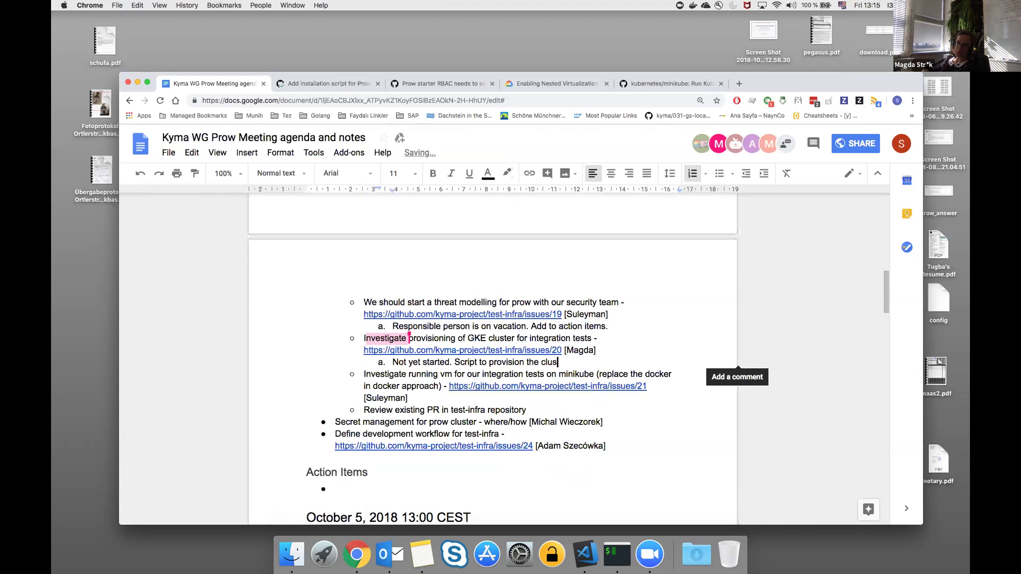
Change it to 'Script to provision the GKE cluster is ready.' and prefix the owner's name in brackets.
left_click(546, 362)
key("Left")
type("GKE")
key("End")
type("is ready.")
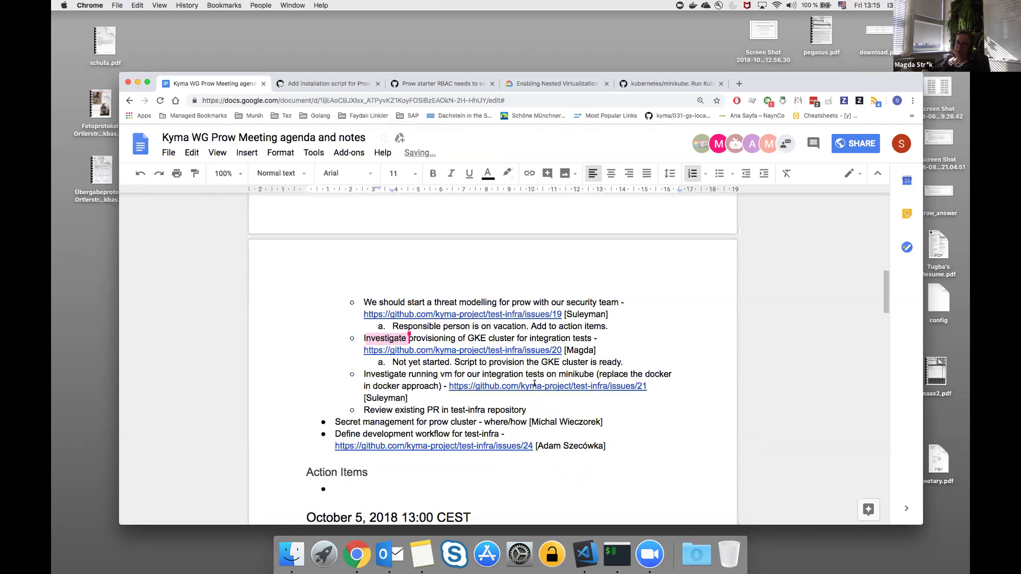
key("super+Left")
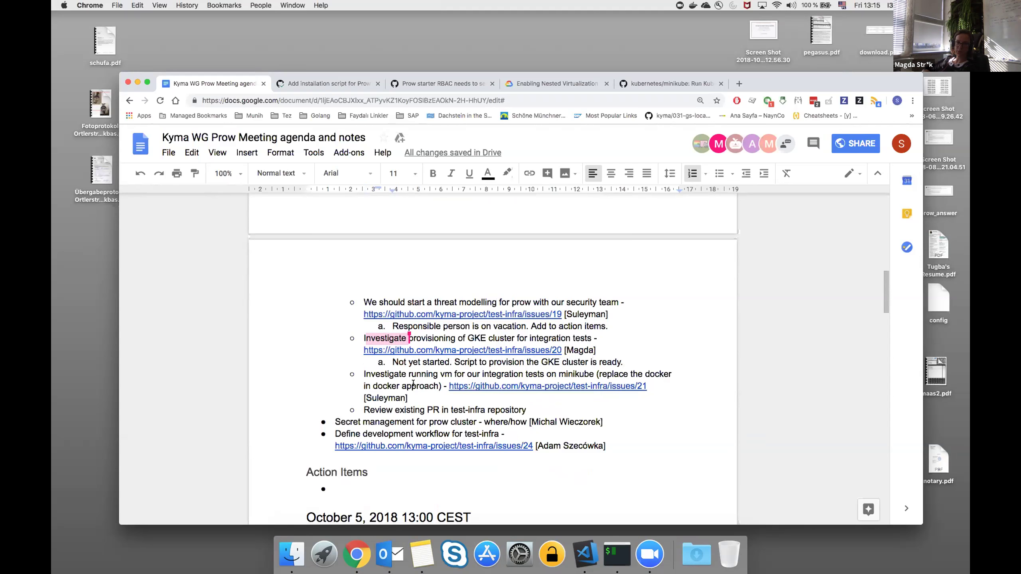
type("[]")
type("Magda")
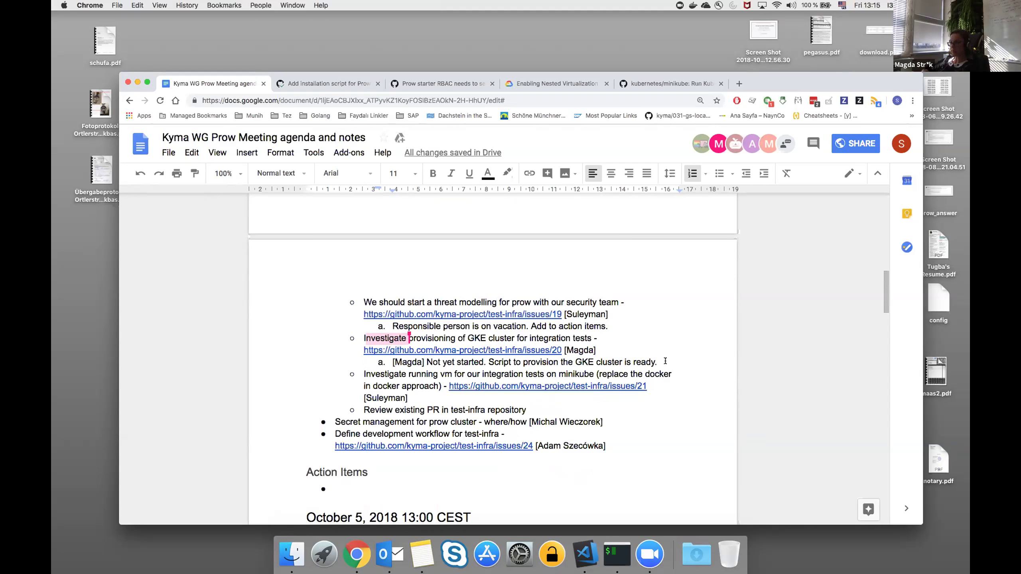
scroll(662, 382, "down", 1)
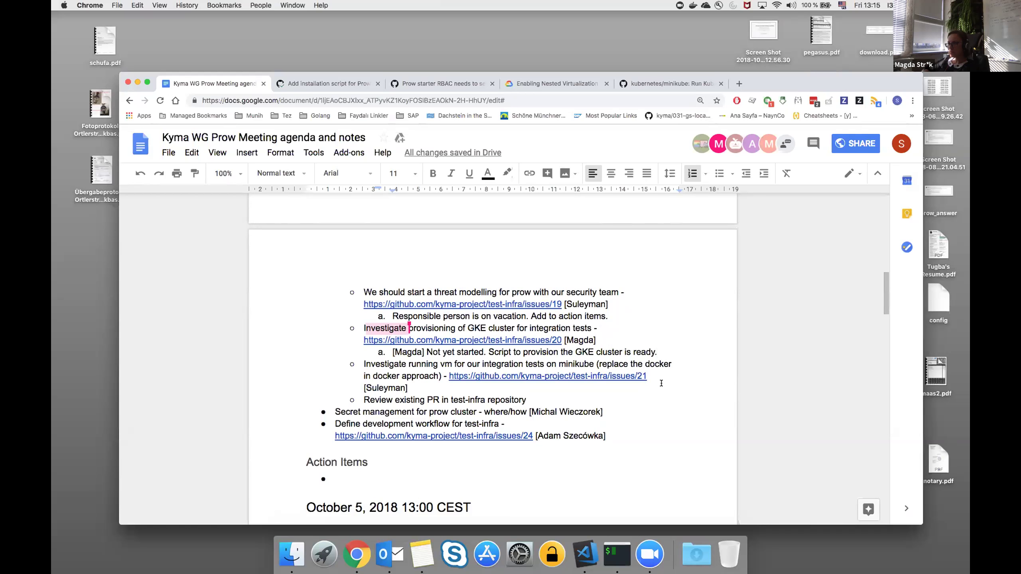
left_click(658, 380)
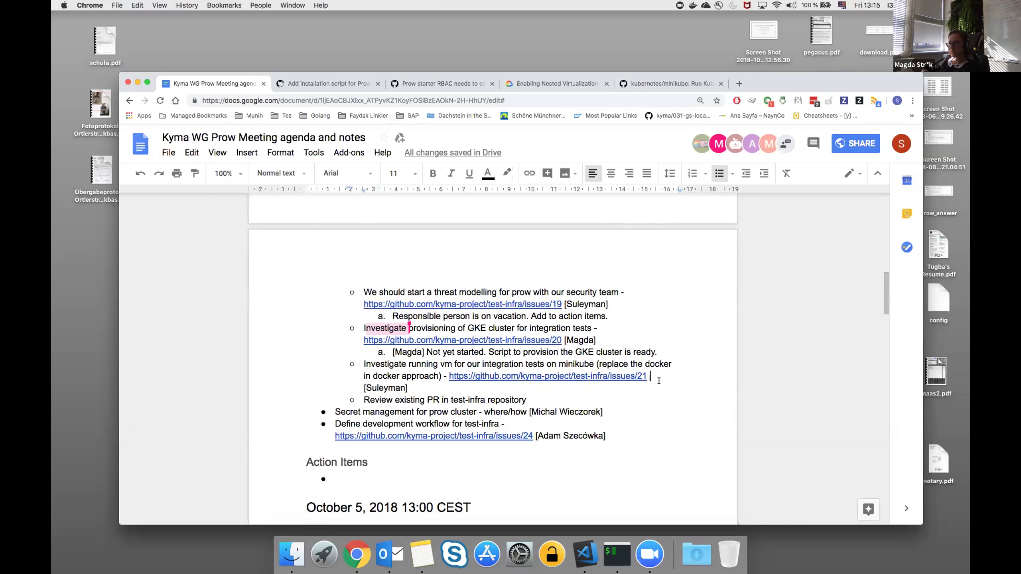
Create an empty lettered sub-item a. under the minikube VM integration-tests item.
scroll(659, 380, "down", 5)
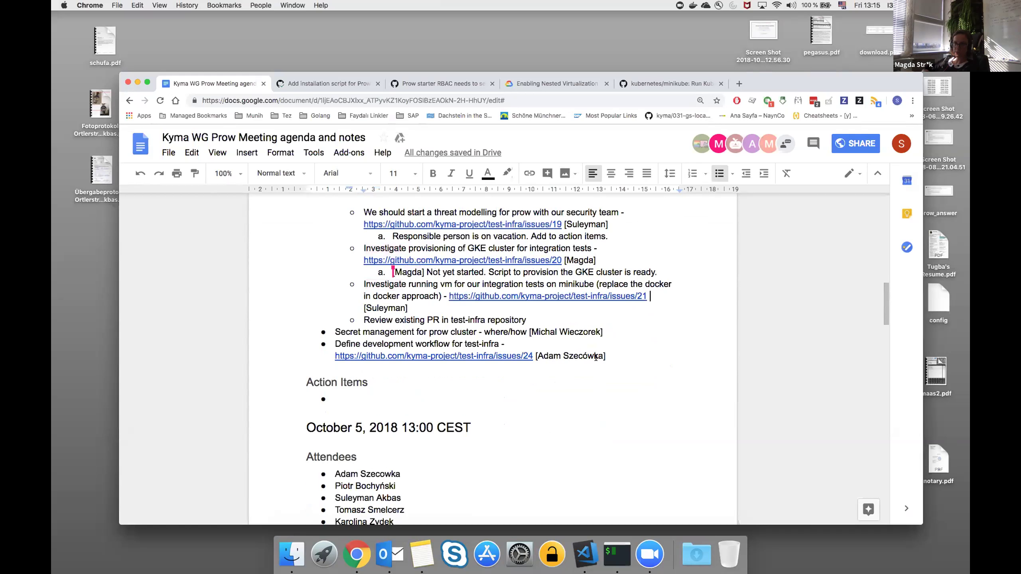
left_click(527, 309)
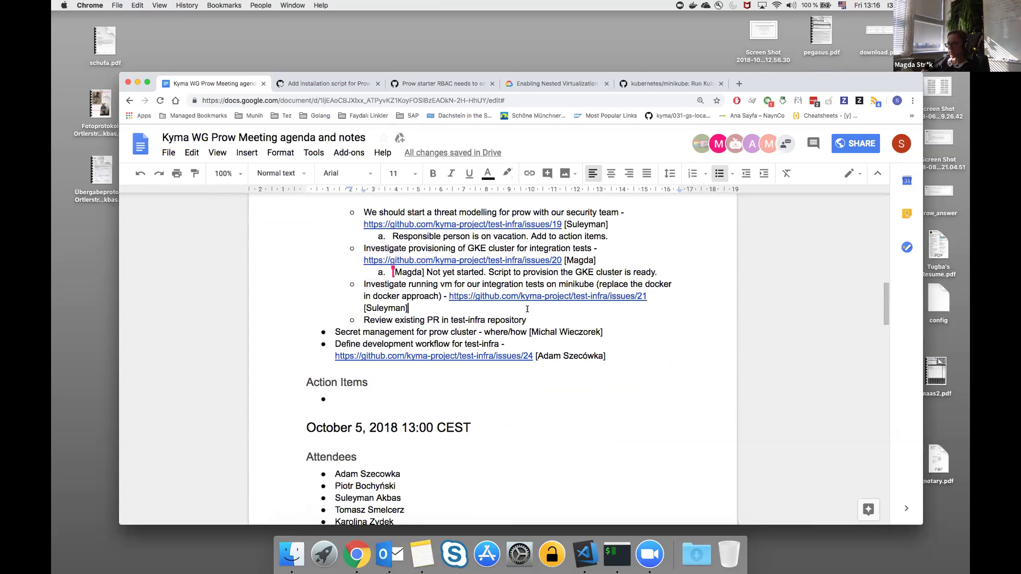
key("Return")
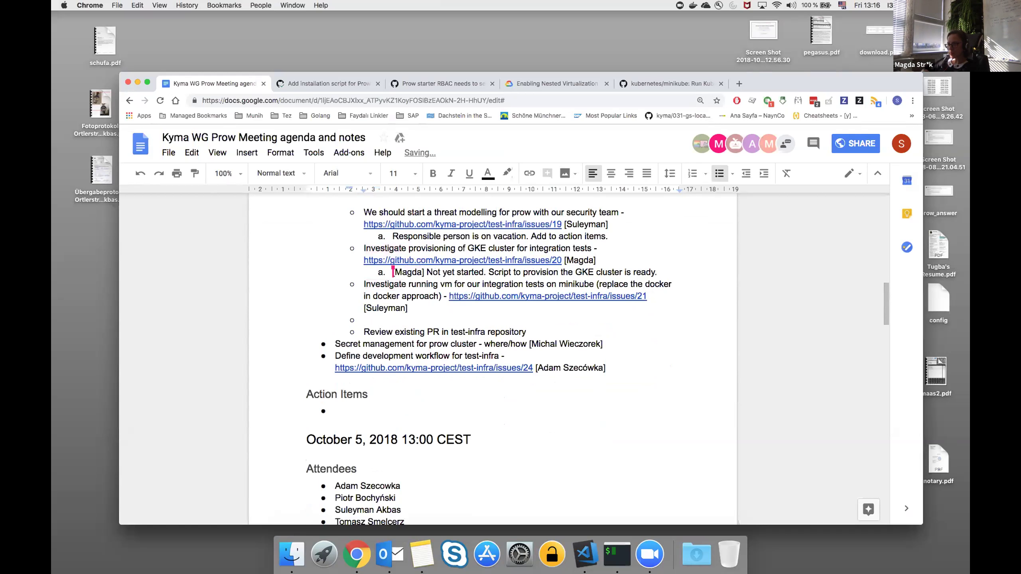
key("BackSpace")
type("a.")
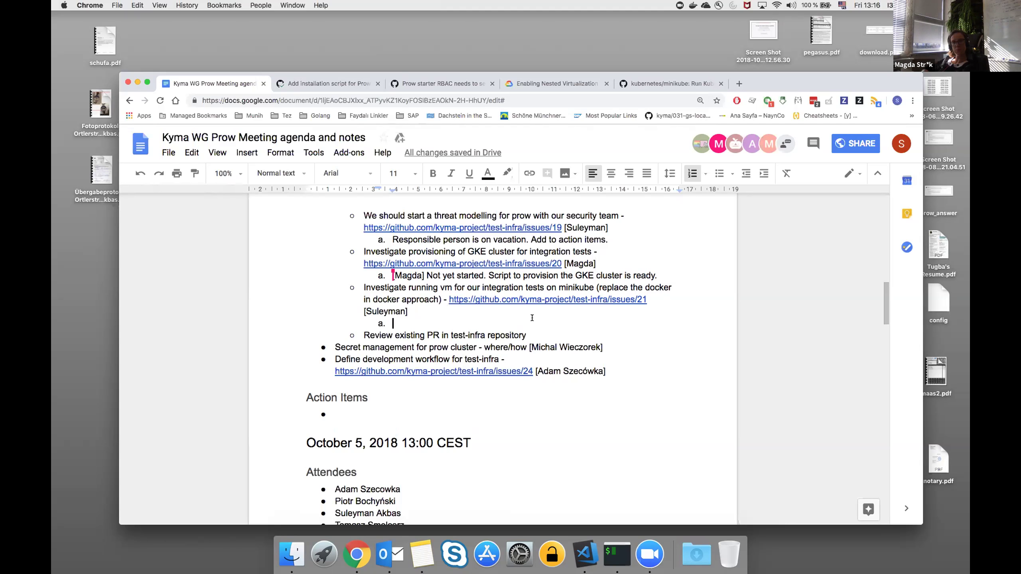
Skim the Enabling Nested Virtualization guide, then show the minikube README's Linux CI section.
left_click(561, 86)
left_click_drag(408, 213, 551, 213)
left_click(550, 213)
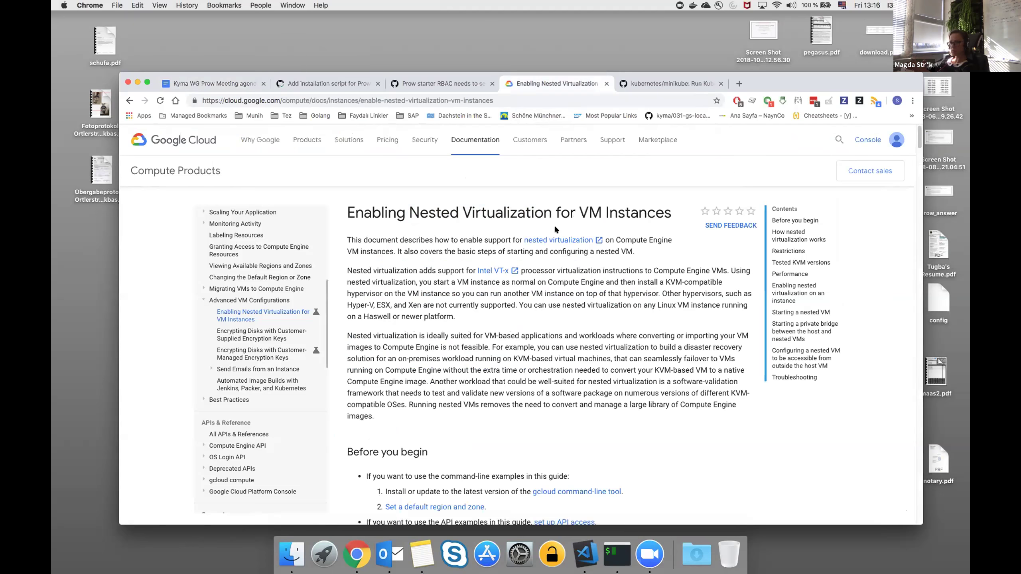
scroll(554, 226, "down", 10)
scroll(566, 242, "down", 10)
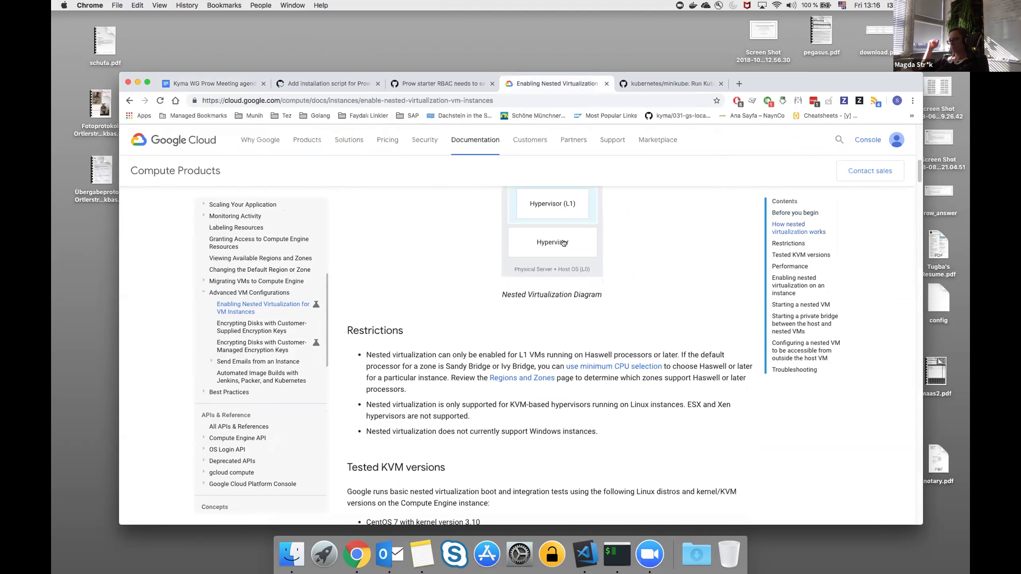
scroll(559, 253, "up", 20)
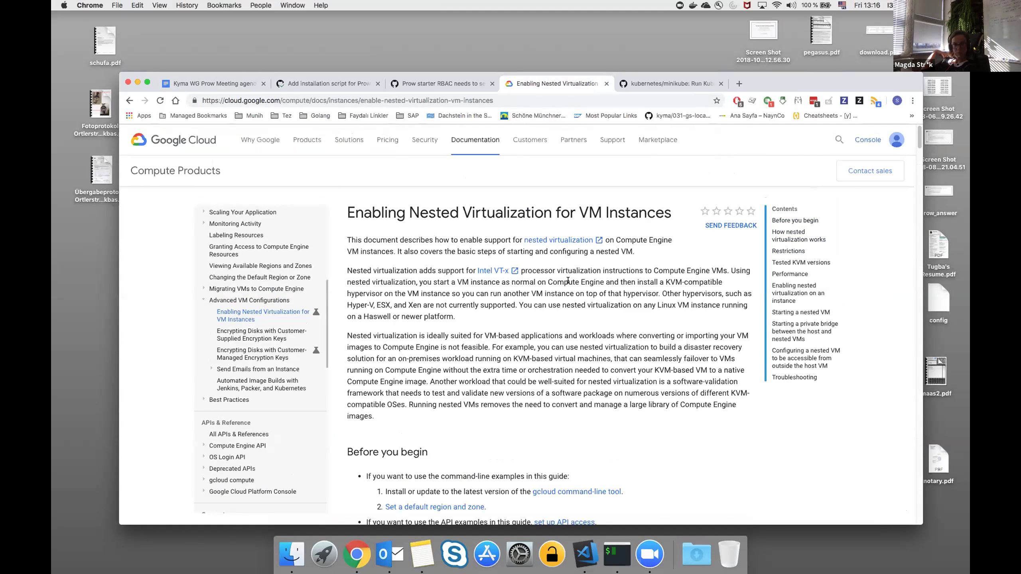
left_click(687, 81)
scroll(414, 310, "up", 1)
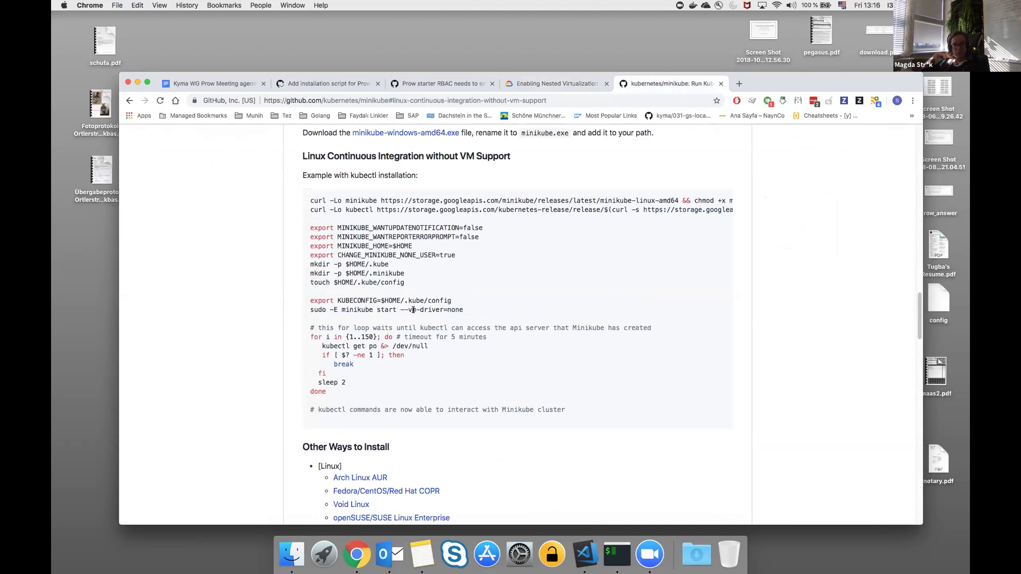
Highlight the --vm-driver=none option on the example's sudo minikube start line.
left_click_drag(399, 309, 470, 319)
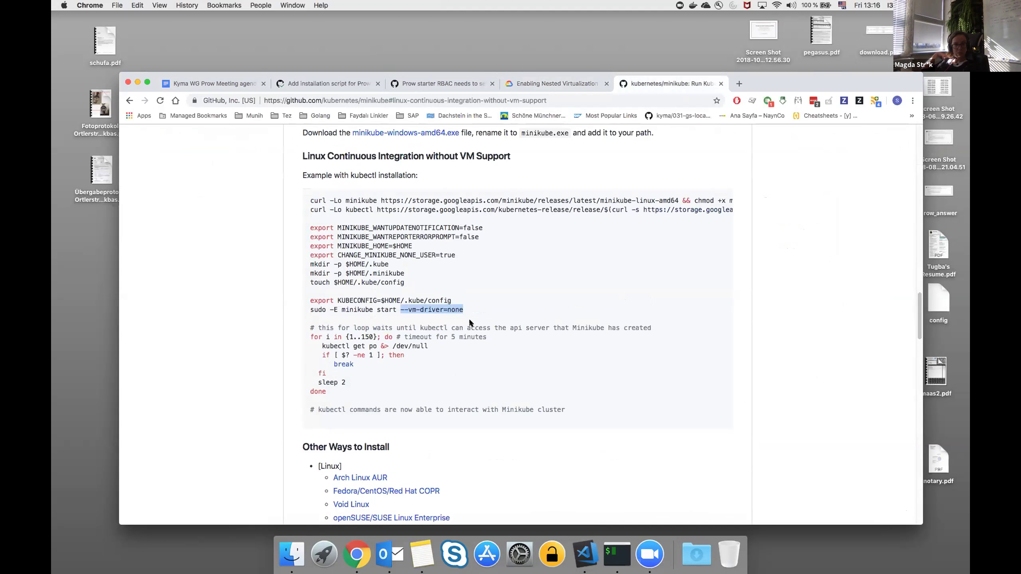
left_click(469, 320)
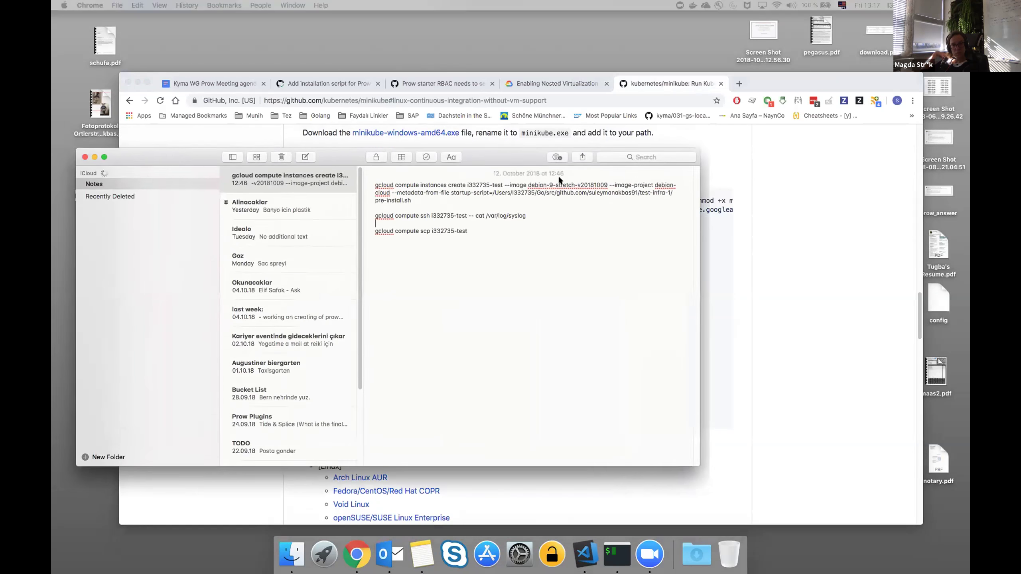
Highlight the gcloud compute instances create command, its startup-script flag and pre-install.sh path.
left_click_drag(435, 227, 490, 244)
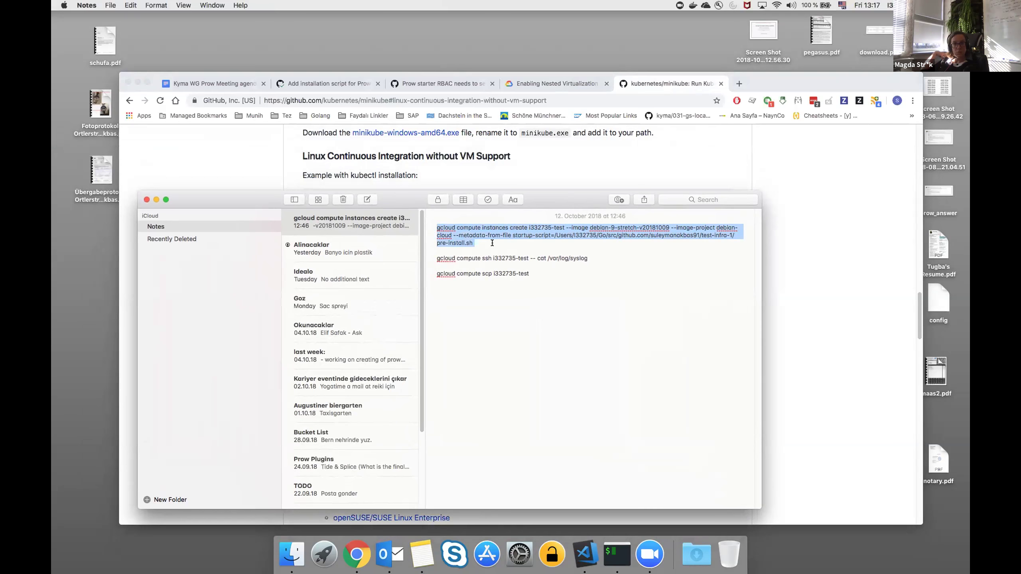
left_click(567, 228)
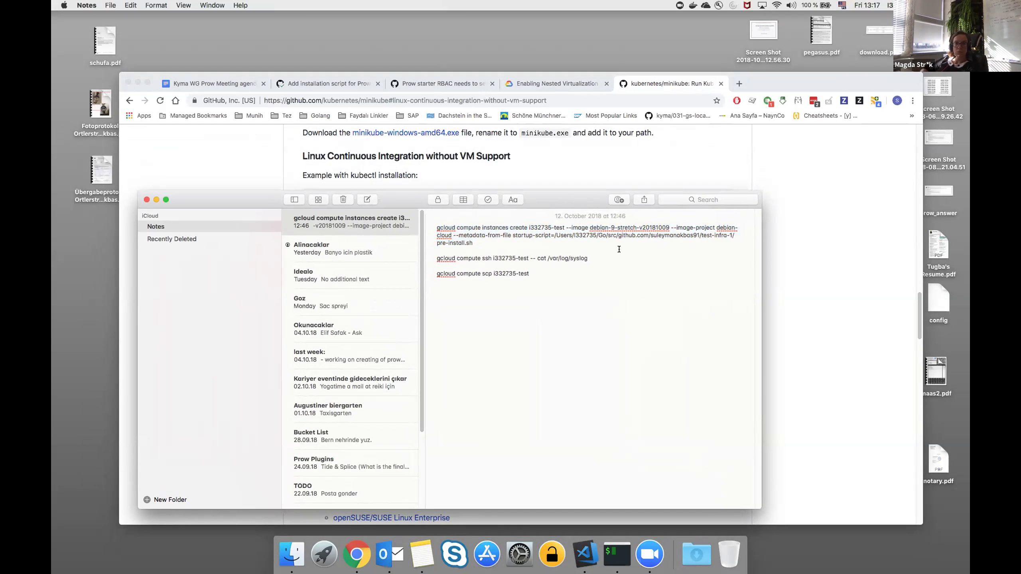
left_click_drag(550, 235, 512, 235)
left_click(513, 236)
left_click_drag(554, 235, 553, 238)
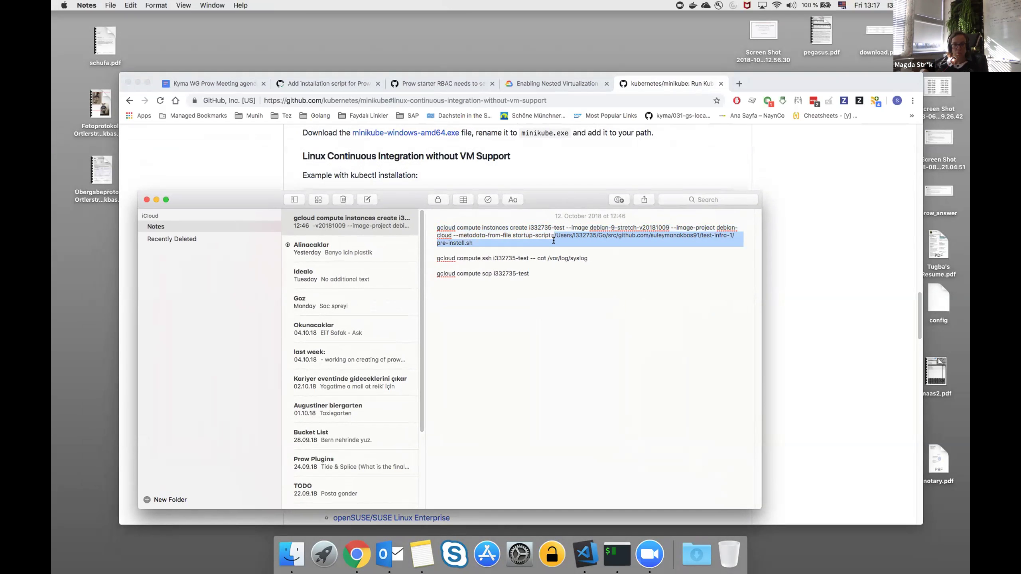
left_click(554, 240)
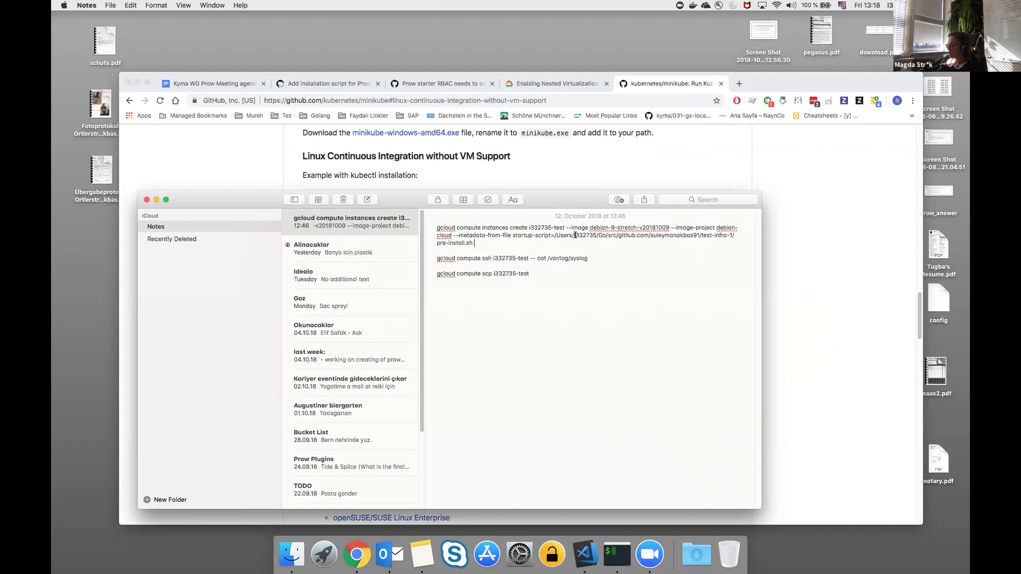
left_click_drag(566, 195, 51, 171)
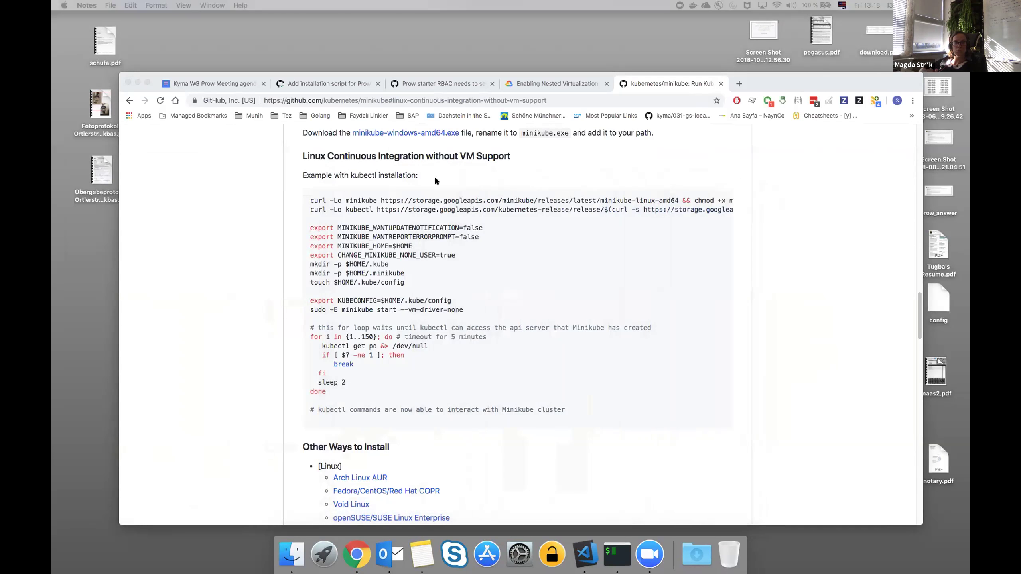
Return to the Kyma WG Prow Meeting agenda document in Chrome.
left_click(188, 84)
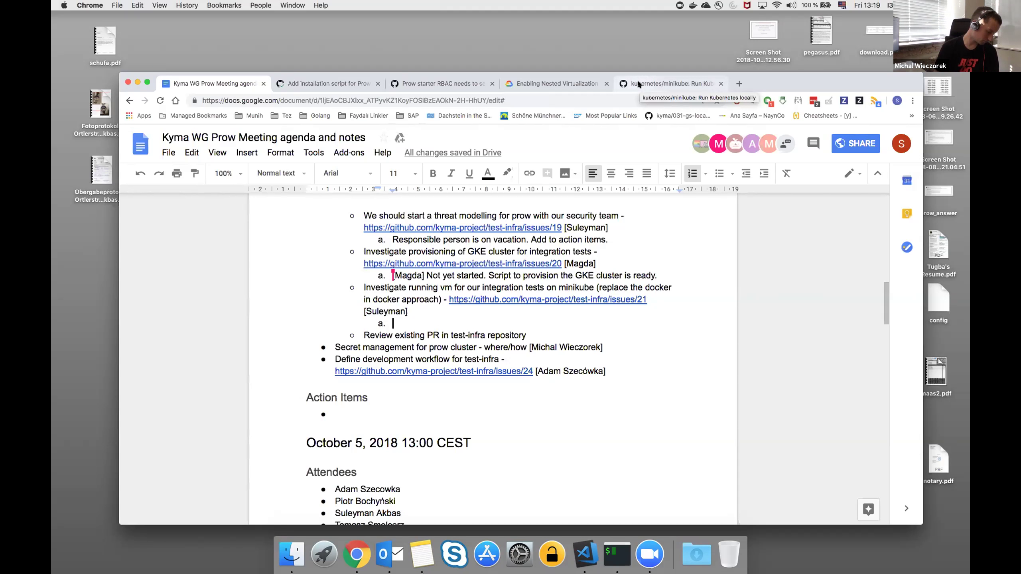
left_click(638, 83)
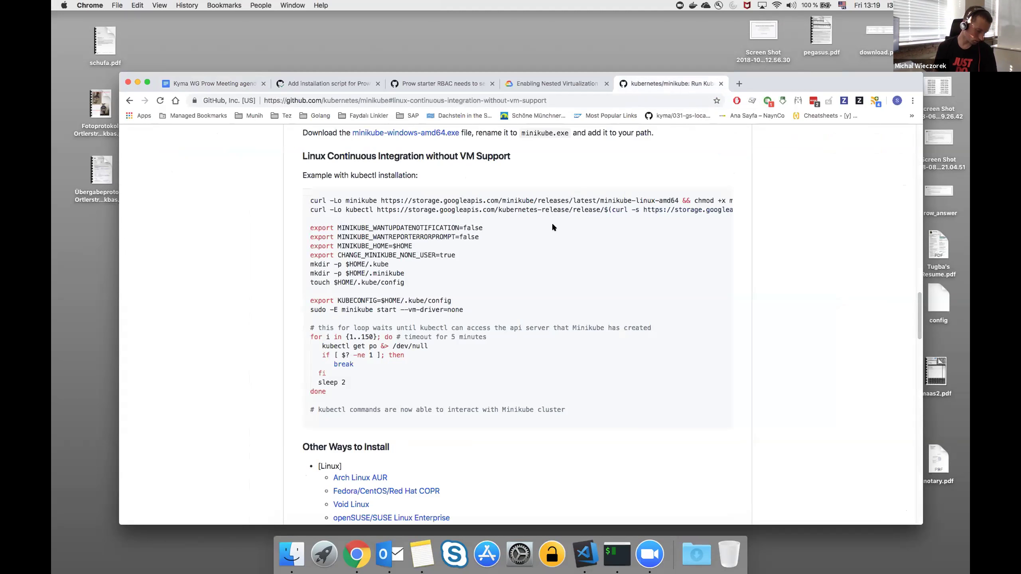
scroll(552, 228, "down", 1)
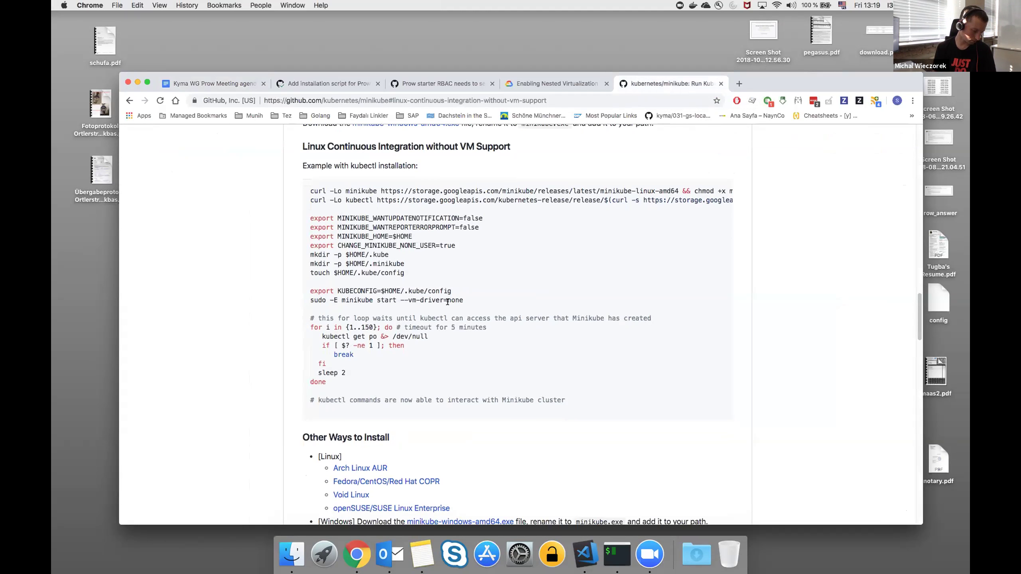
left_click_drag(462, 300, 485, 302)
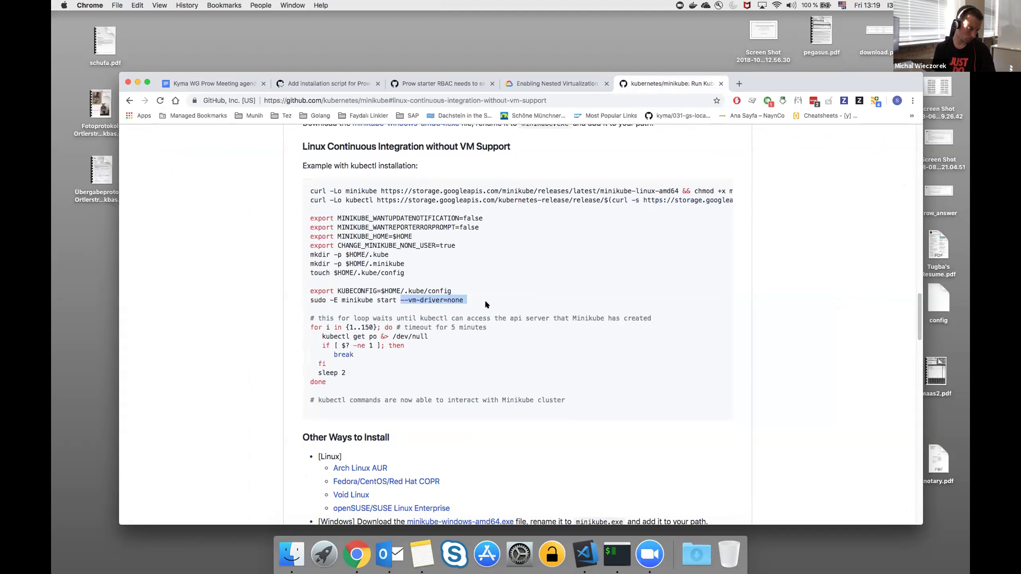
left_click(484, 300)
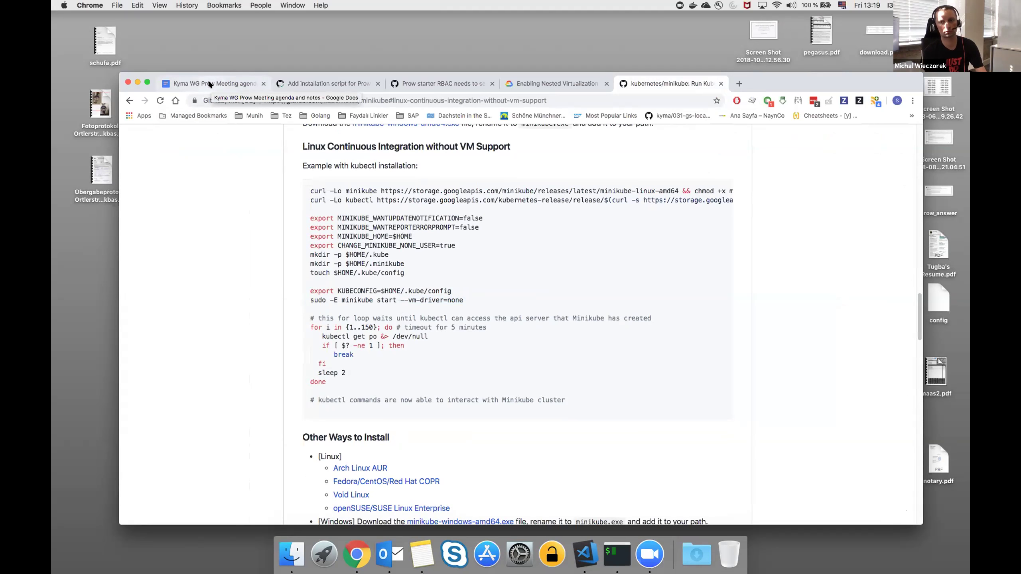
left_click(236, 85)
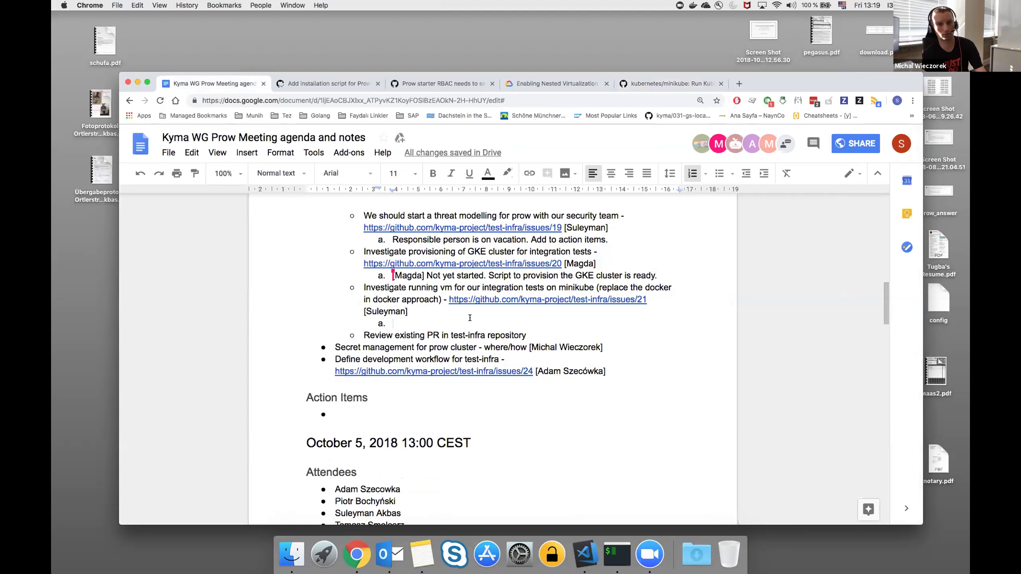
scroll(470, 318, "down", 3)
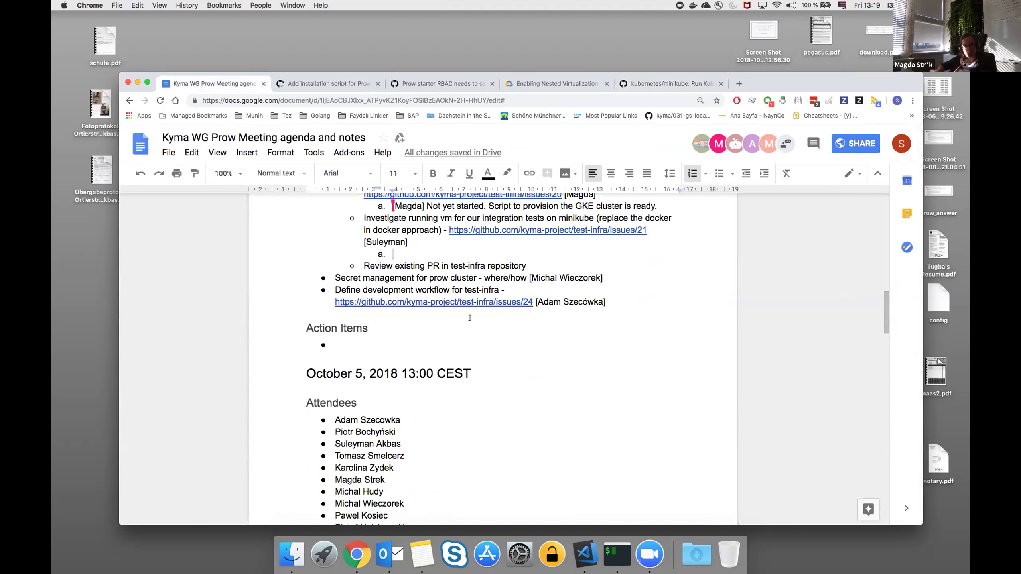
Type 'Investigation done. Add action item.' into sub-item a. under the minikube issue 21 item.
scroll(470, 318, "up", 1)
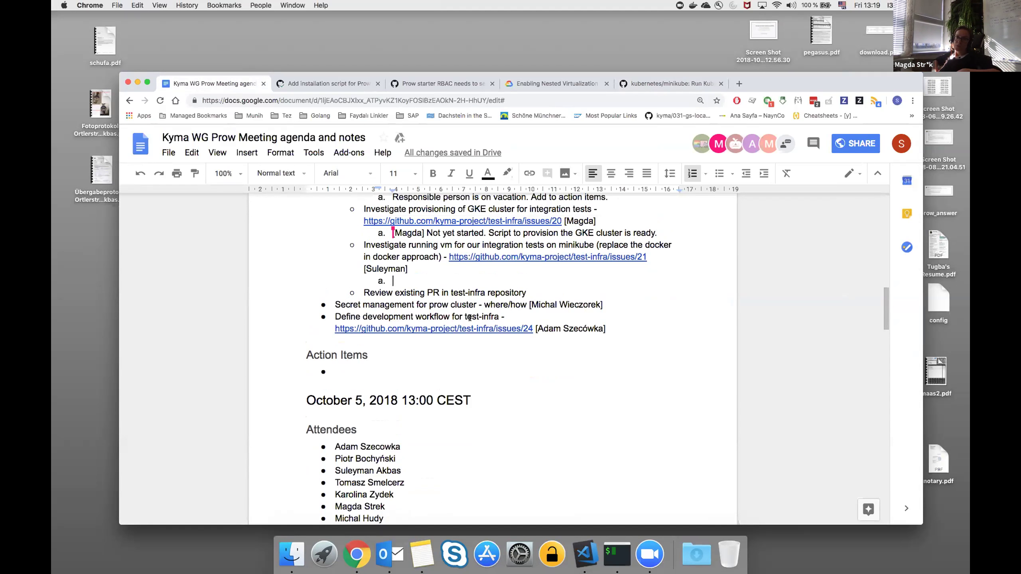
type("In")
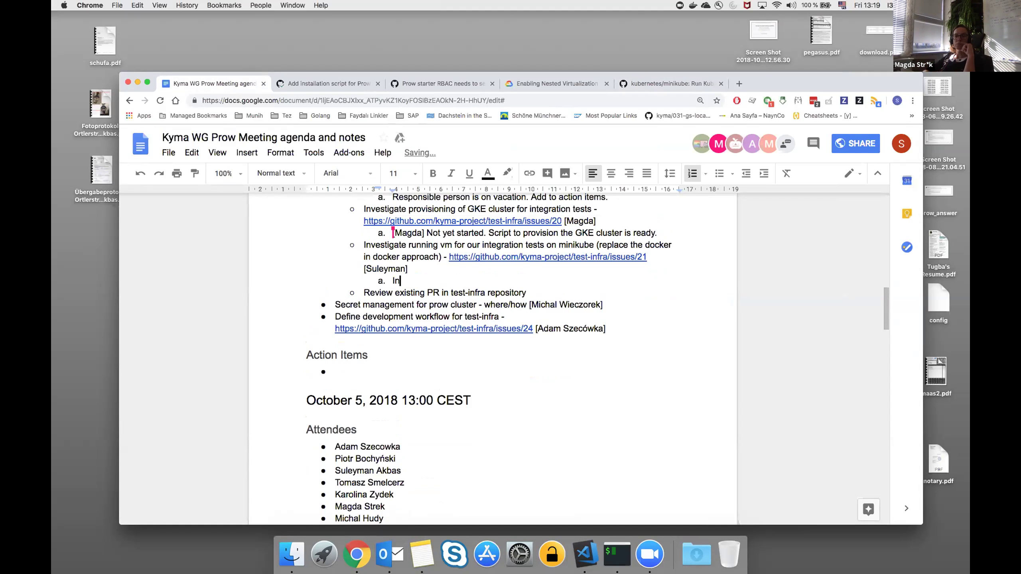
type("vestigation done")
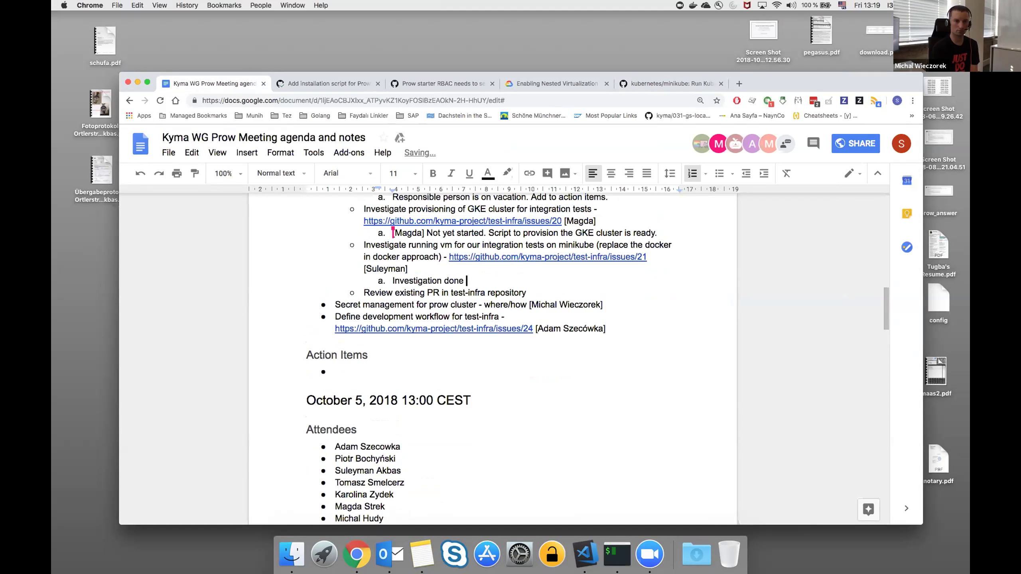
key("BackSpace")
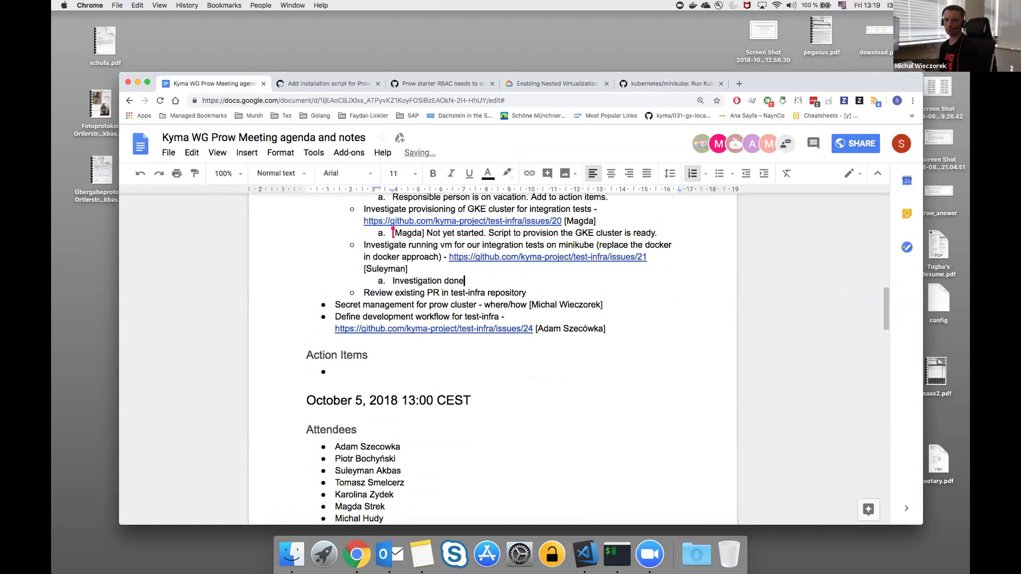
type("a")
key("BackSpace")
key("BackSpace")
type(". ")
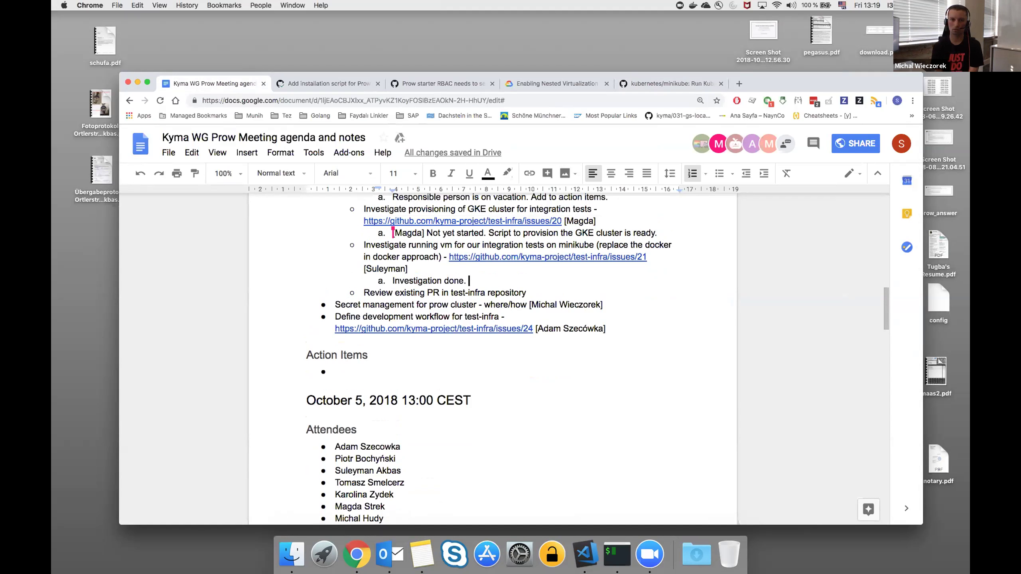
type("A")
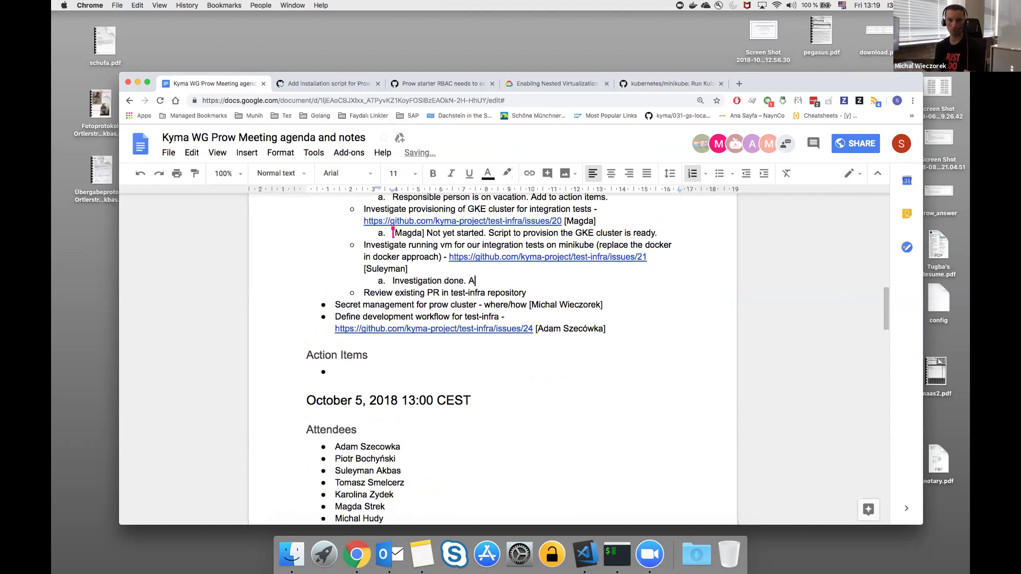
type("dd")
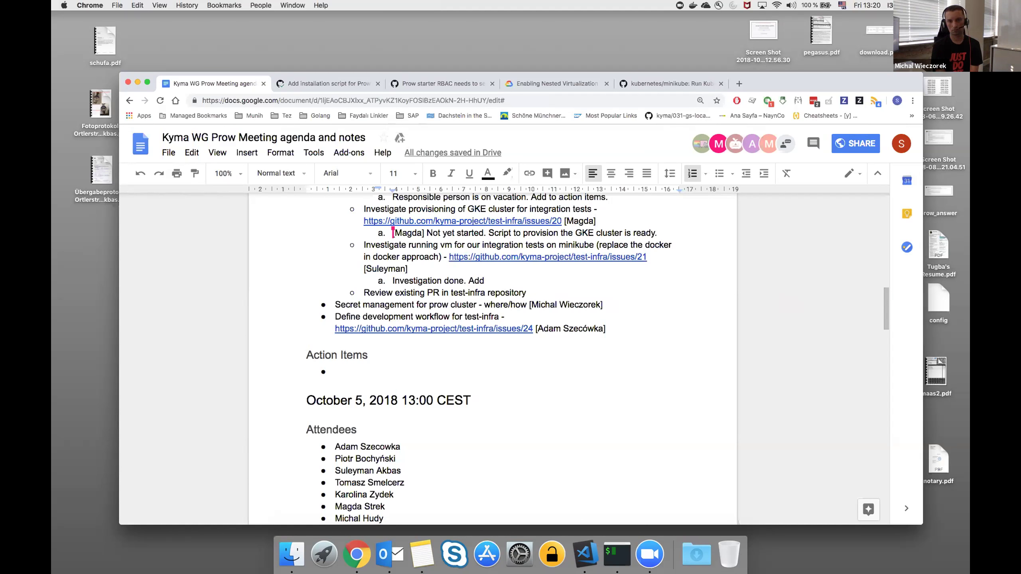
type(" action")
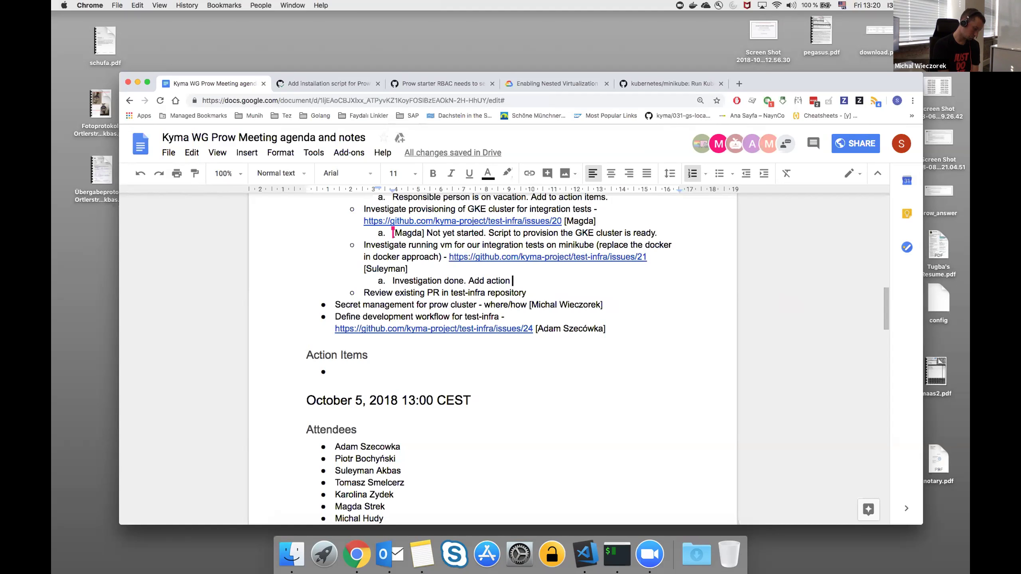
type(" item.")
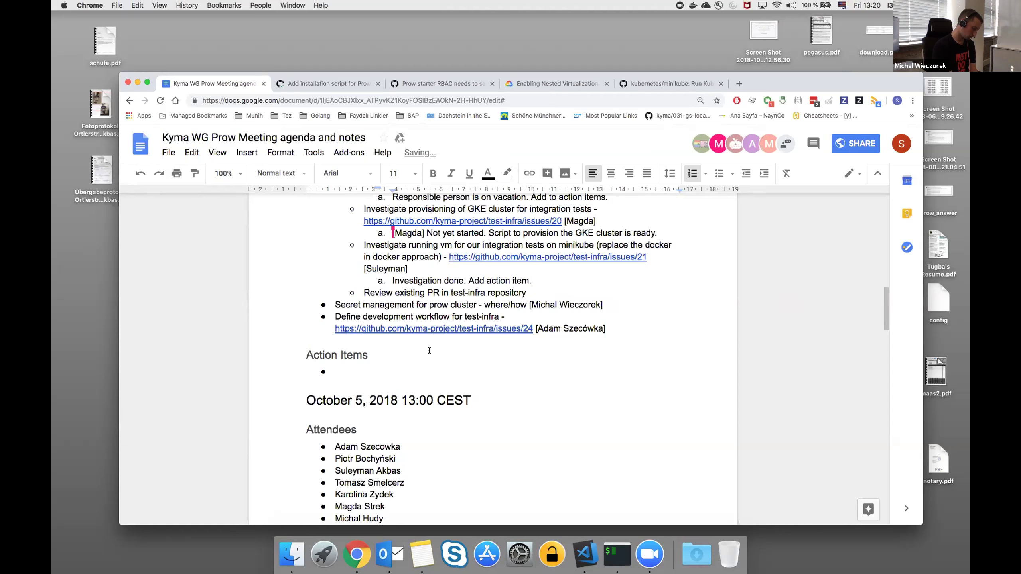
scroll(430, 350, "down", 2)
left_click(529, 250)
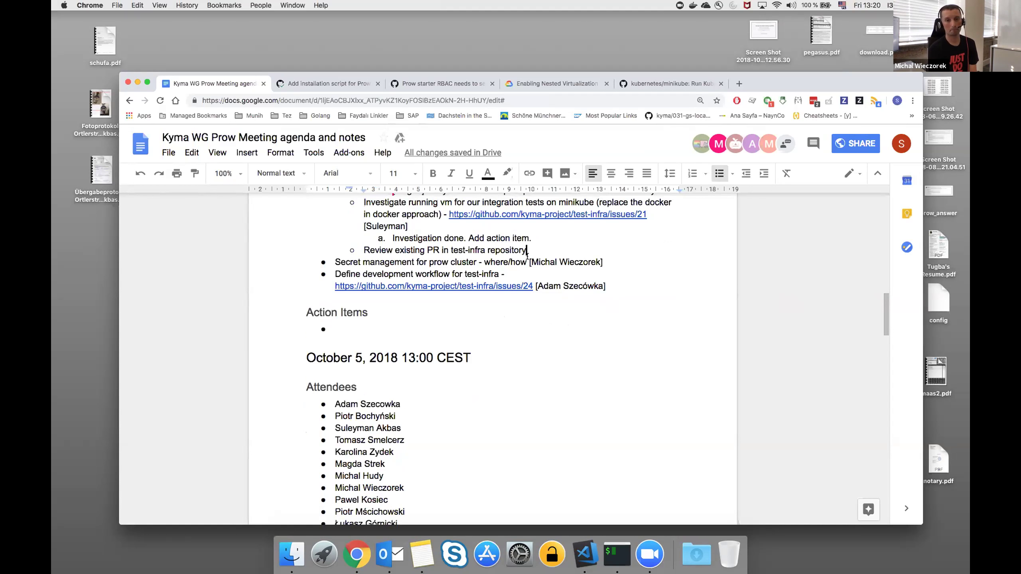
left_click(394, 238)
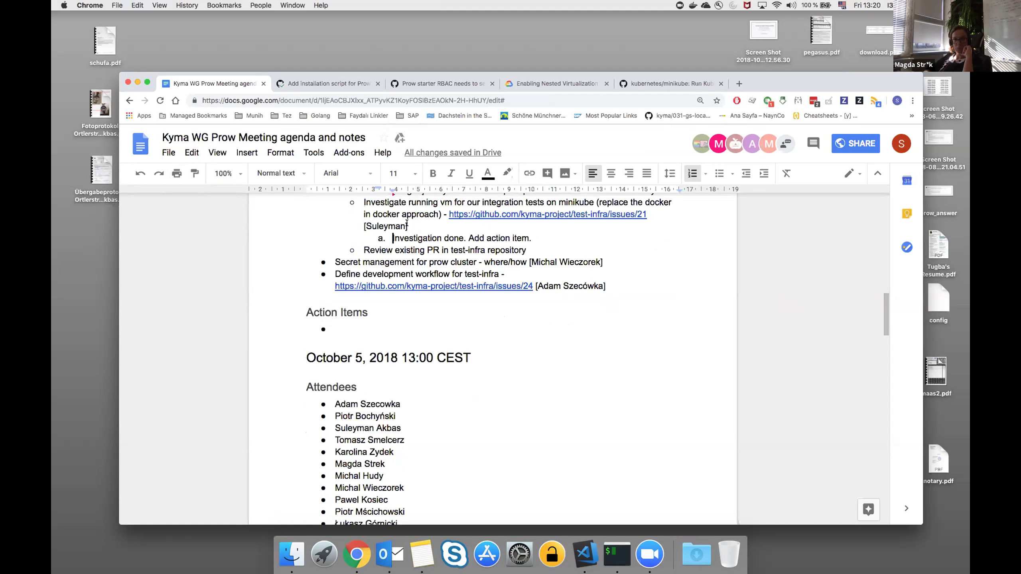
left_click(532, 238)
scroll(535, 254, "down", 1)
scroll(535, 253, "down", 2)
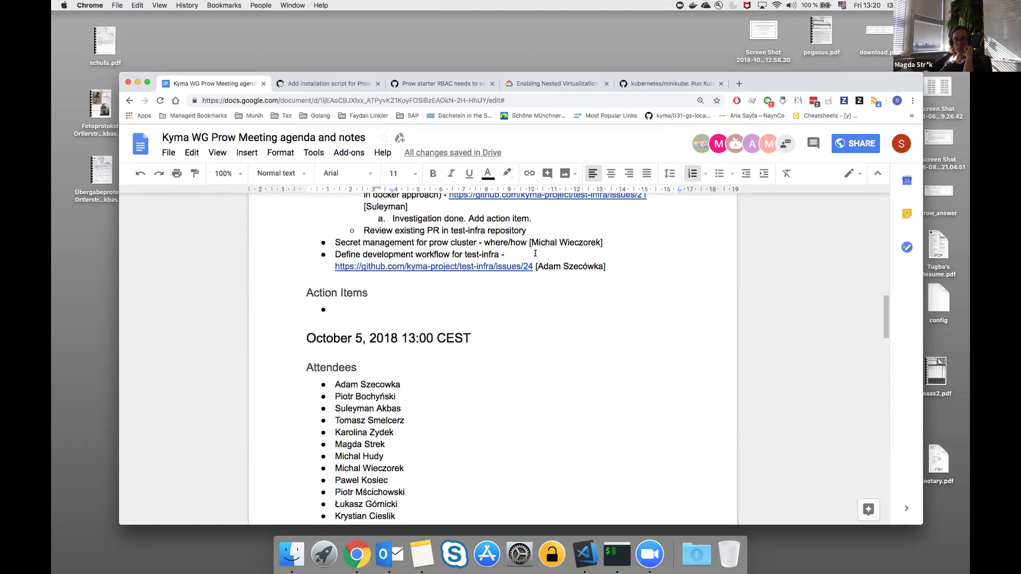
scroll(535, 254, "down", 1)
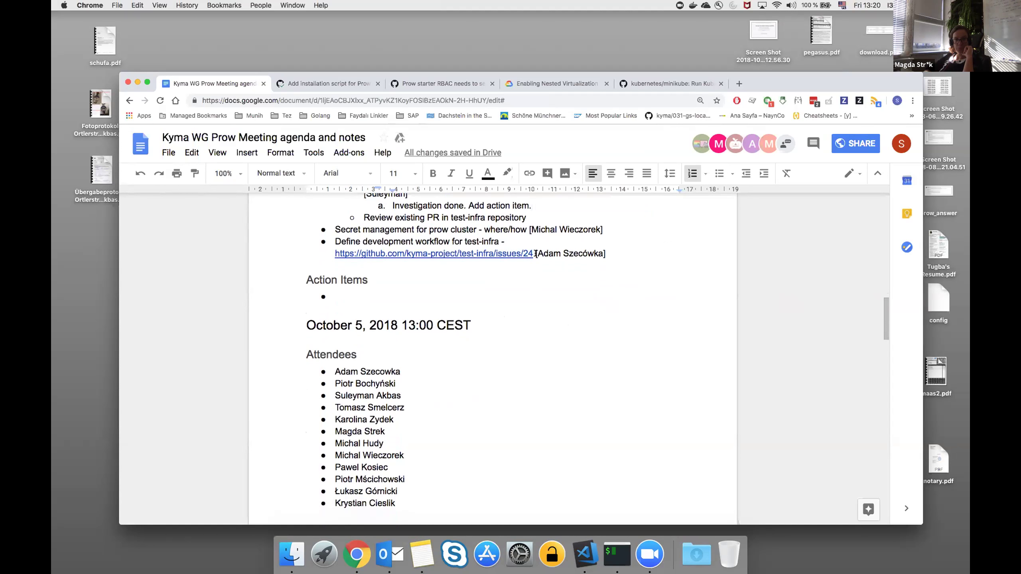
scroll(539, 227, "down", 1)
left_click(534, 213)
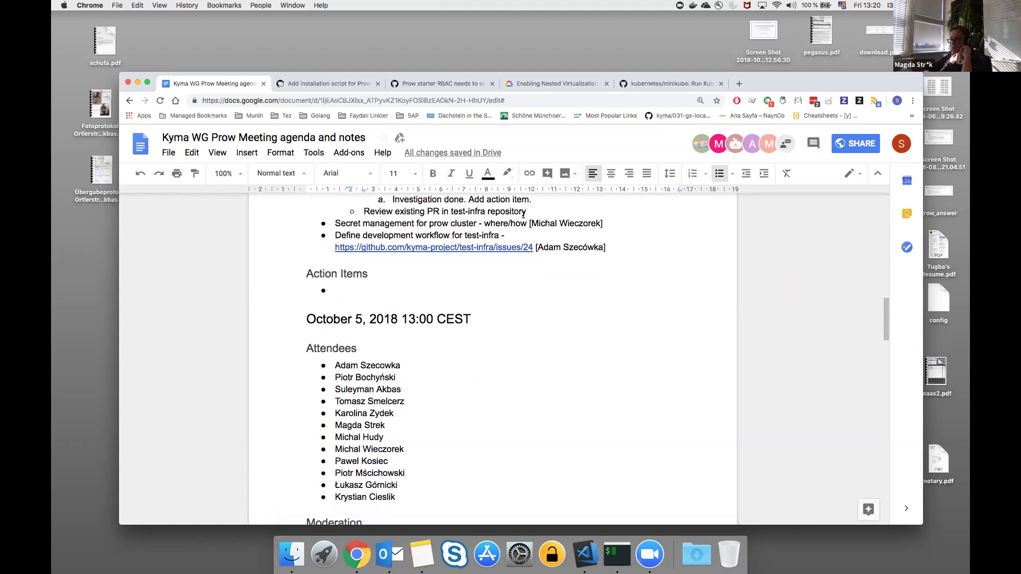
scroll(461, 255, "up", 4)
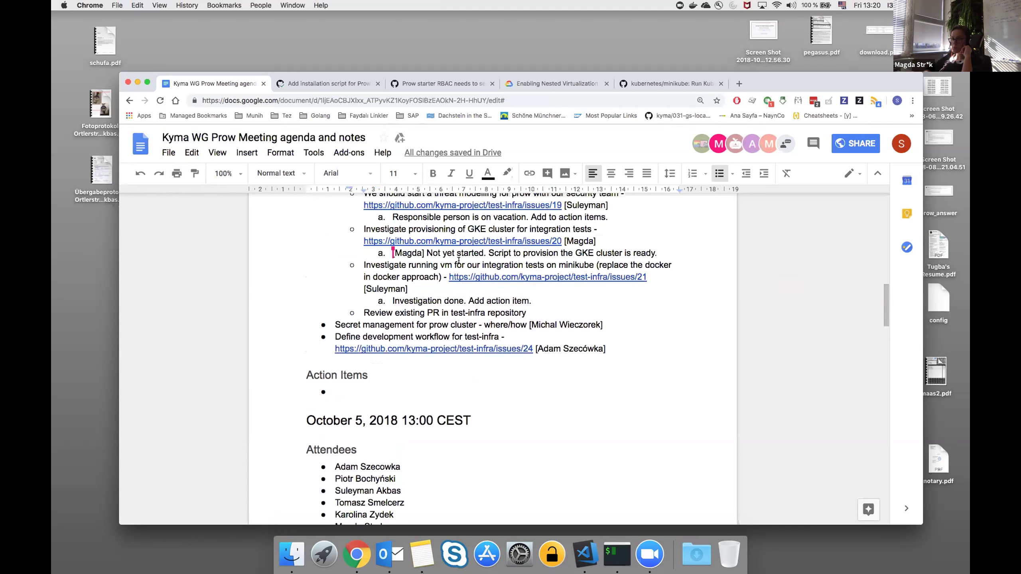
left_click_drag(363, 299, 524, 297)
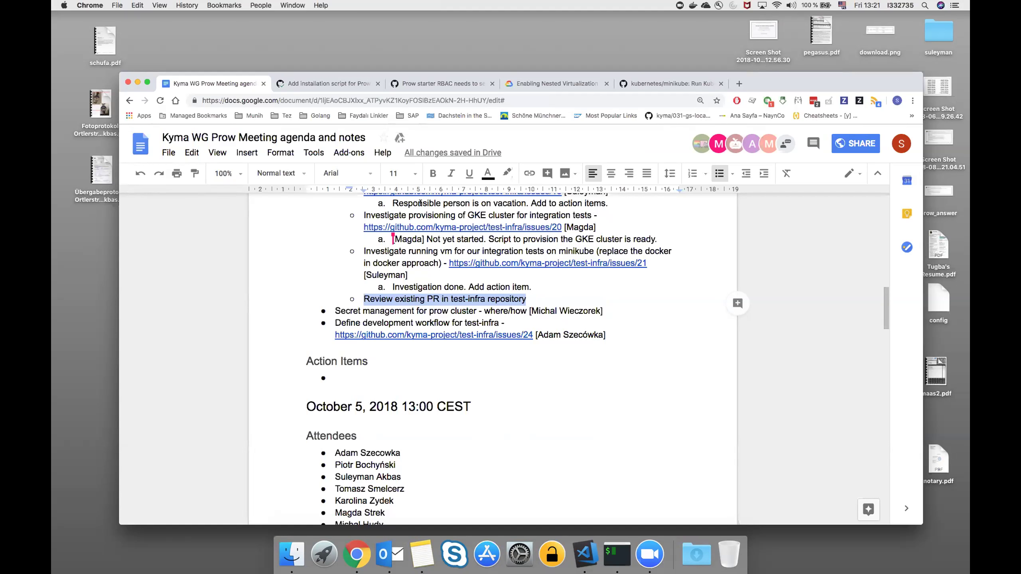
left_click(354, 84)
scroll(396, 231, "up", 5)
scroll(396, 243, "up", 3)
scroll(423, 286, "up", 15)
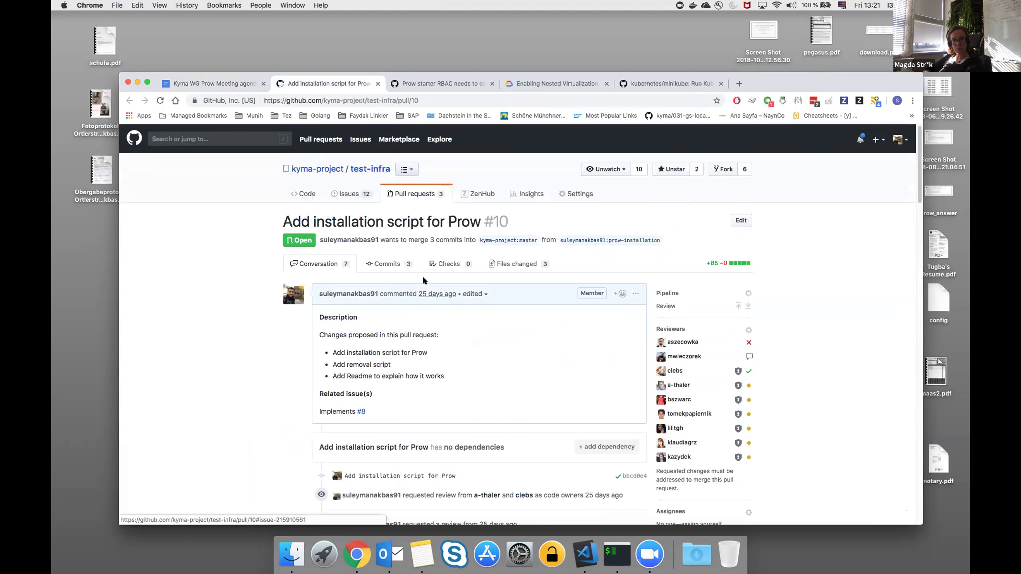
left_click(414, 194)
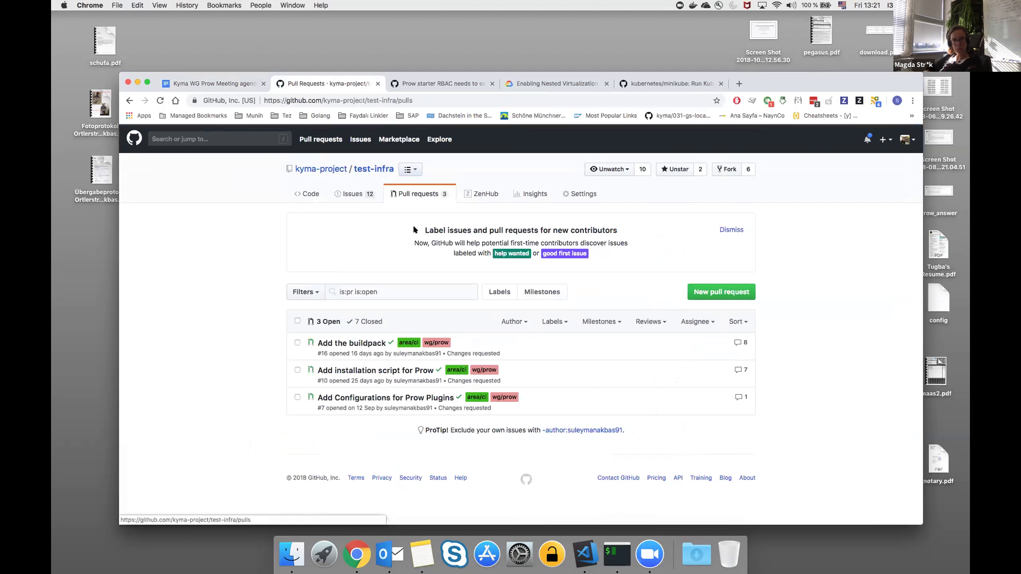
left_click(233, 83)
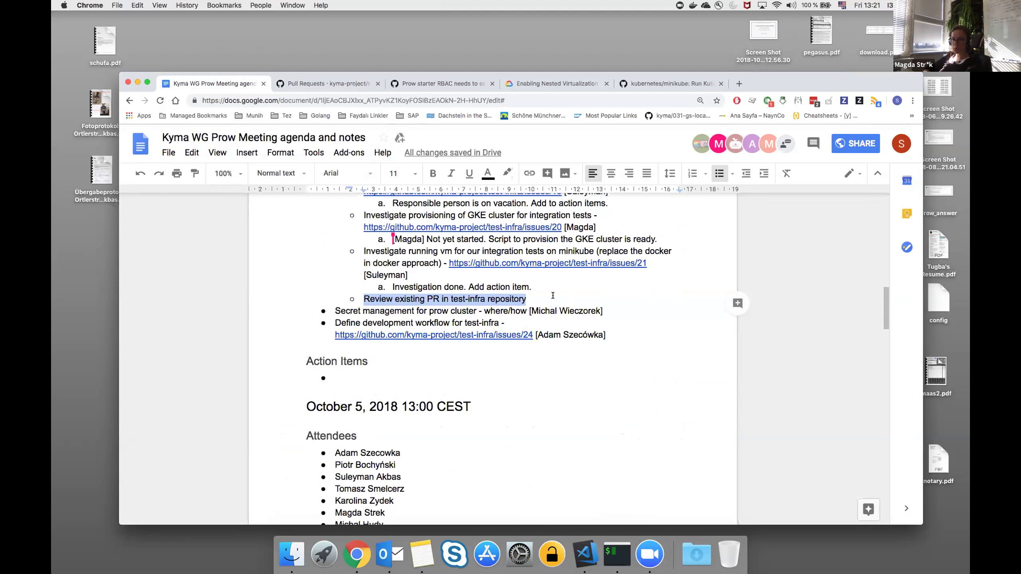
Add a numbered sub-item 'Review done.' under the PR review item.
left_click(553, 296)
scroll(553, 296, "down", 2)
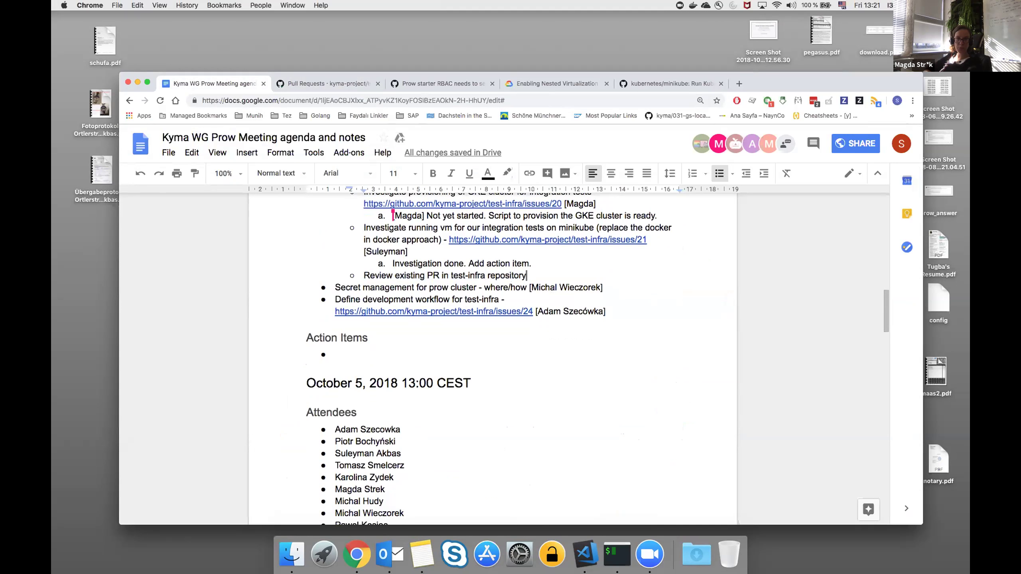
key("Return")
key("BackSpace")
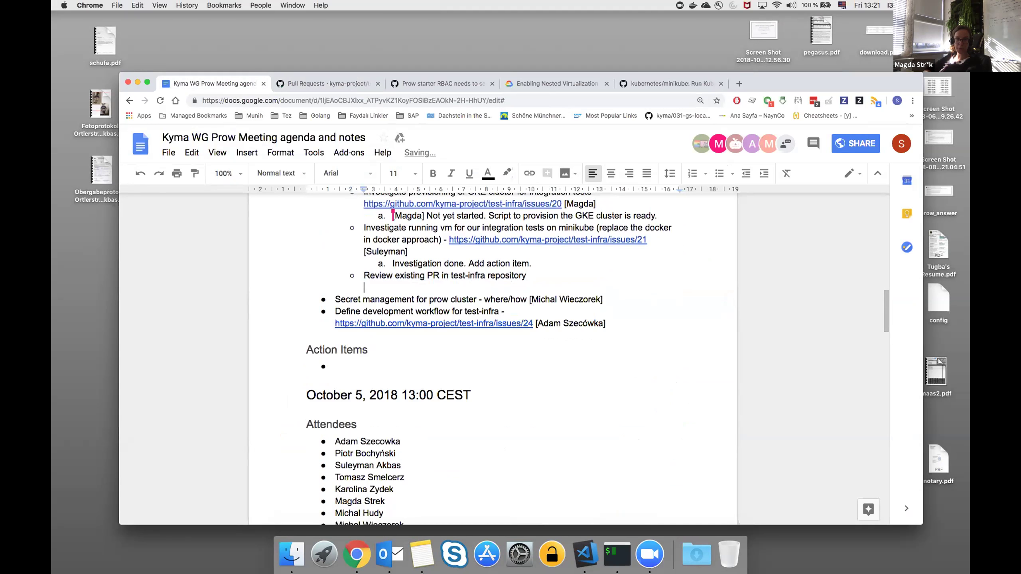
key("super+shift+7")
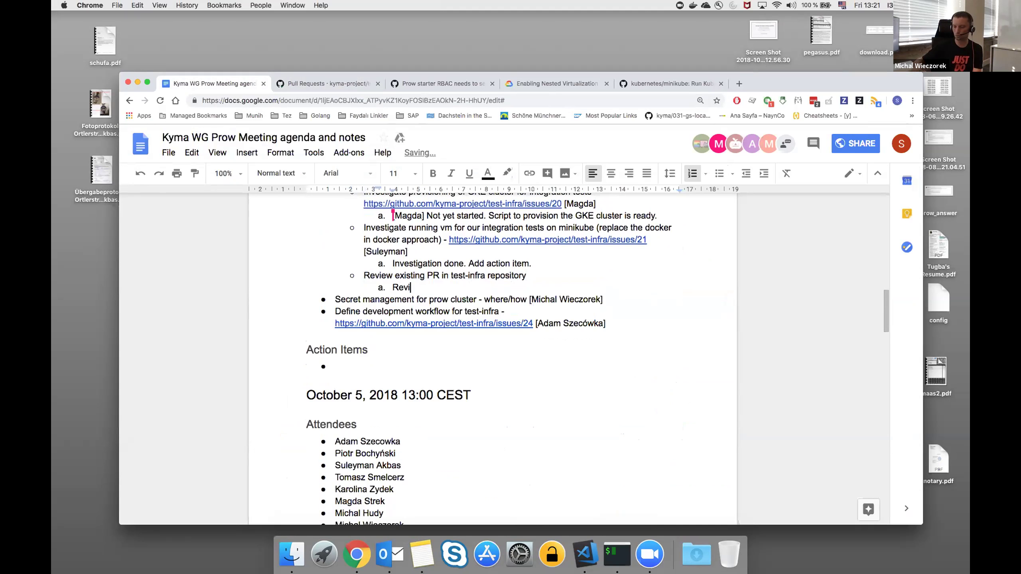
type("ne.")
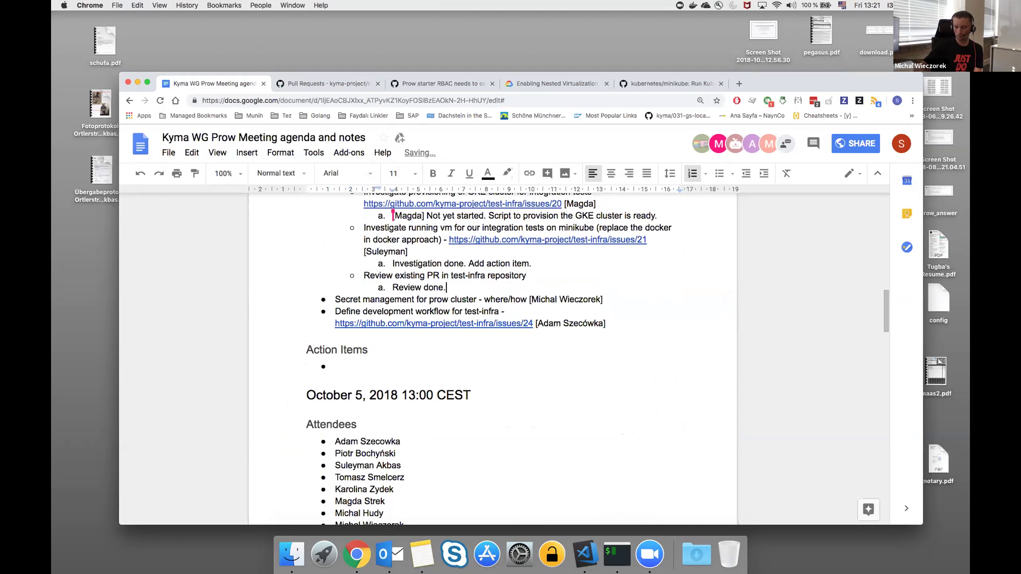
Add a sub-item under secret management tagged with the owner's initials in brackets.
scroll(579, 309, "down", 2)
key("Down")
key("super+Right")
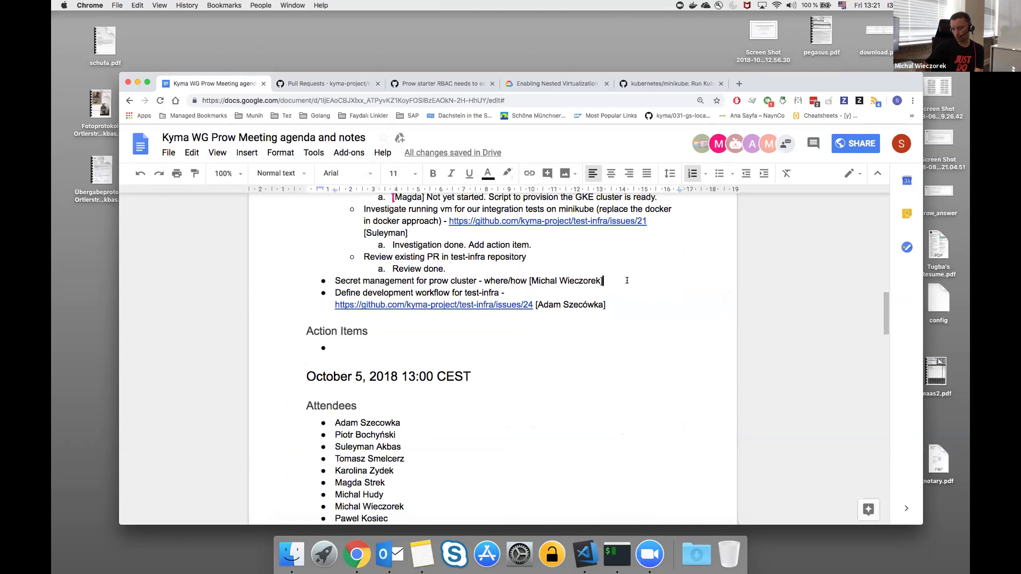
key("Return")
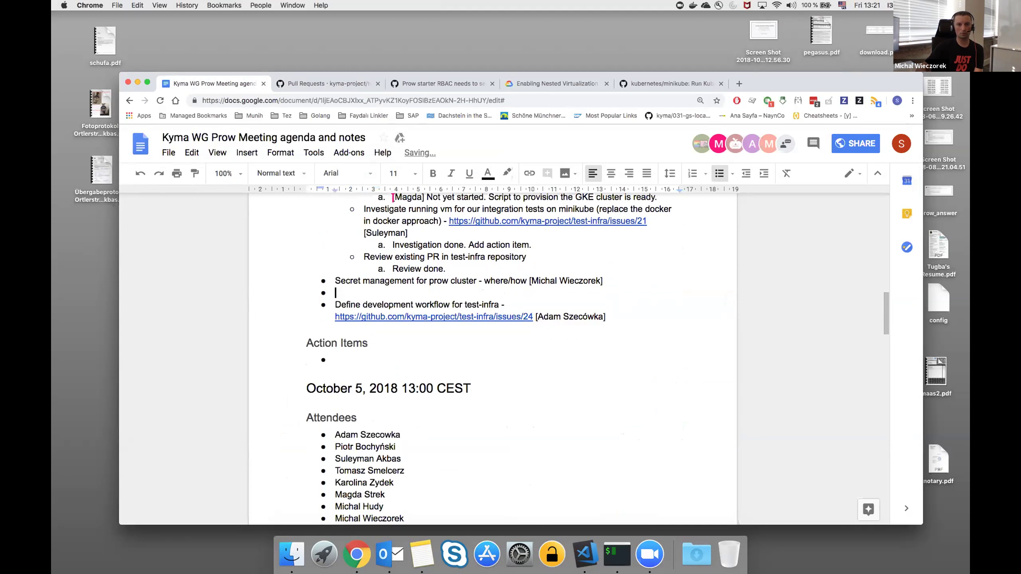
key("Tab")
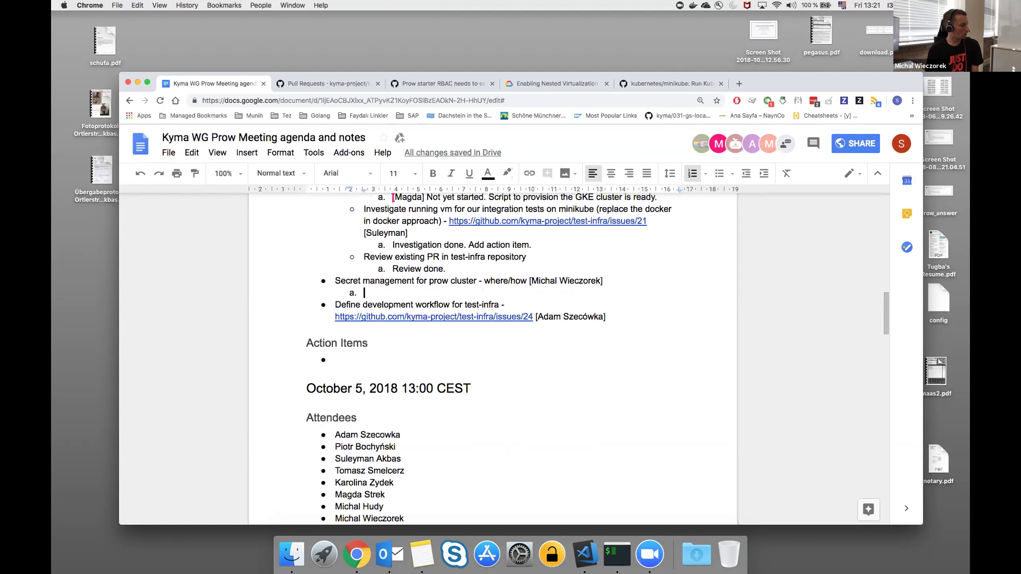
type("[]")
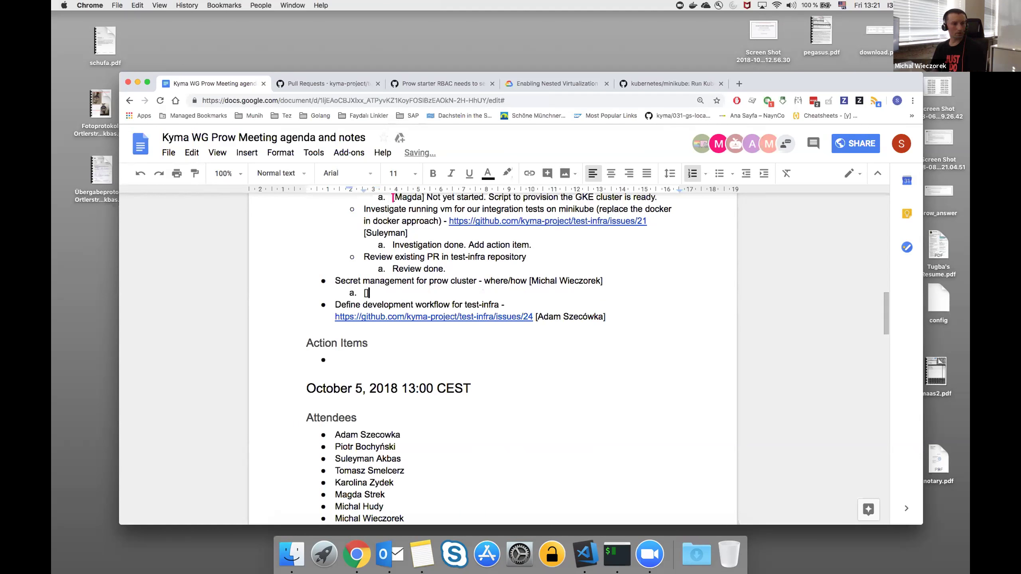
type("MW")
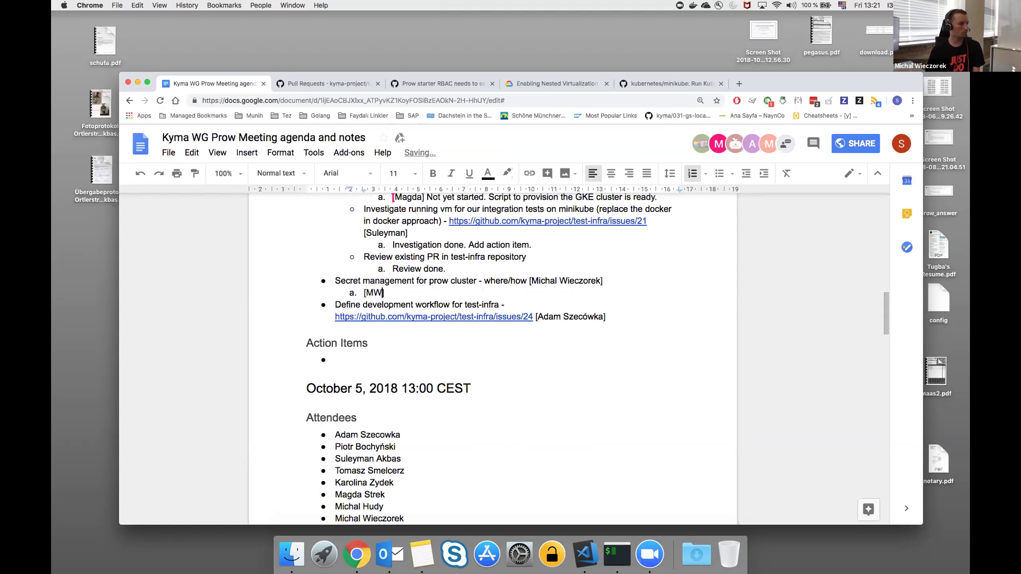
type("]")
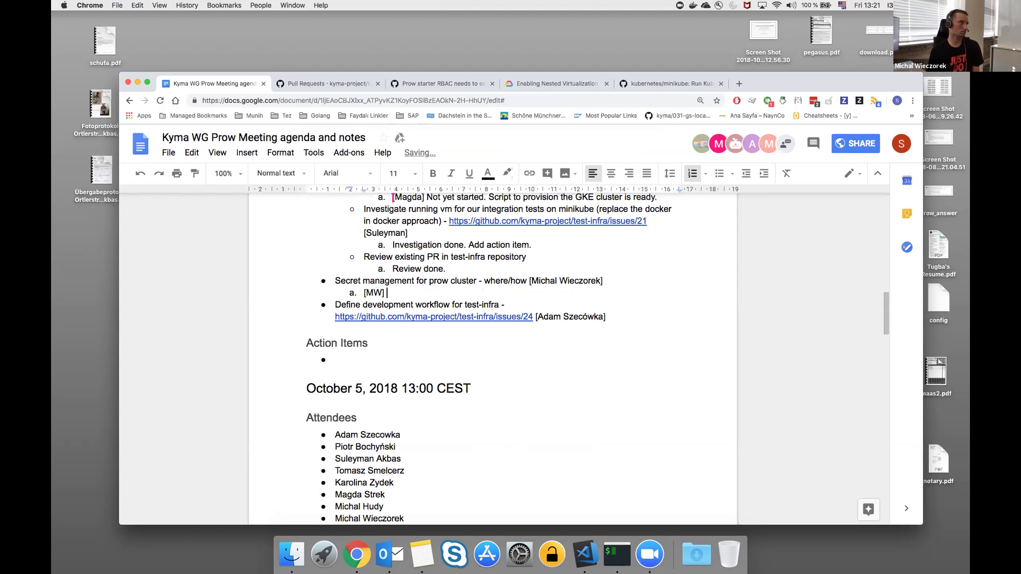